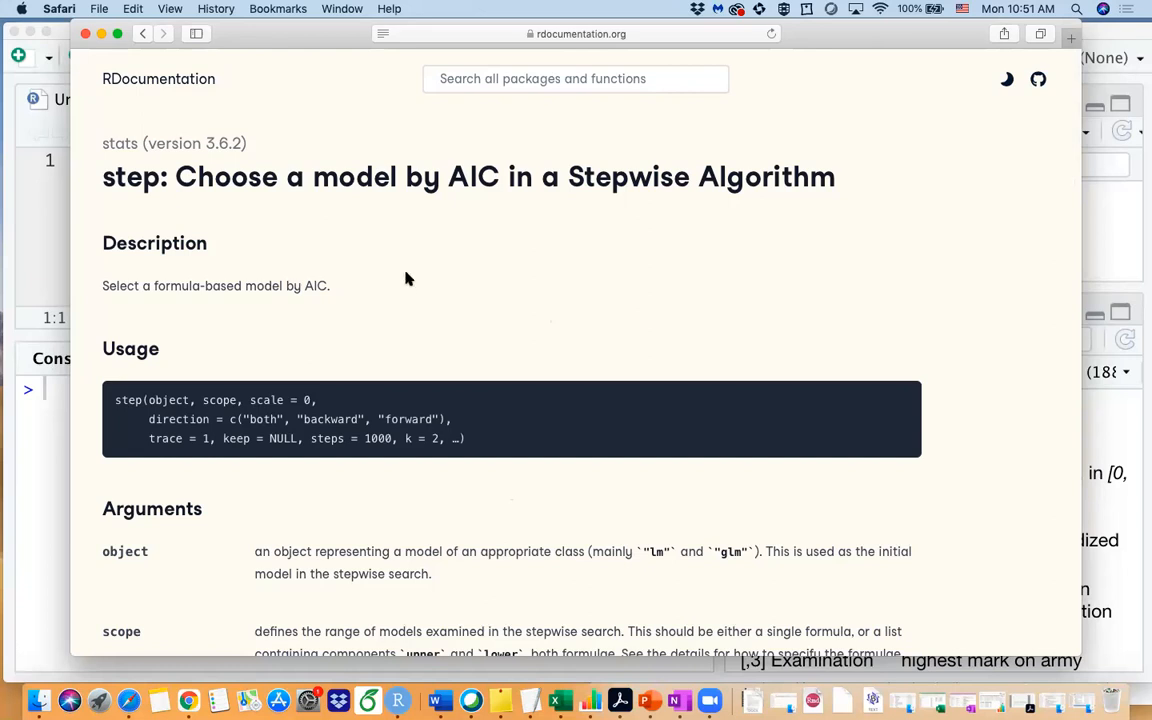
Step: Highlight the word step in the RDocumentation page title while introducing the function
mouse_move(237, 35)
mouse_down()
mouse_move(183, 47)
mouse_move(210, 49)
mouse_up()
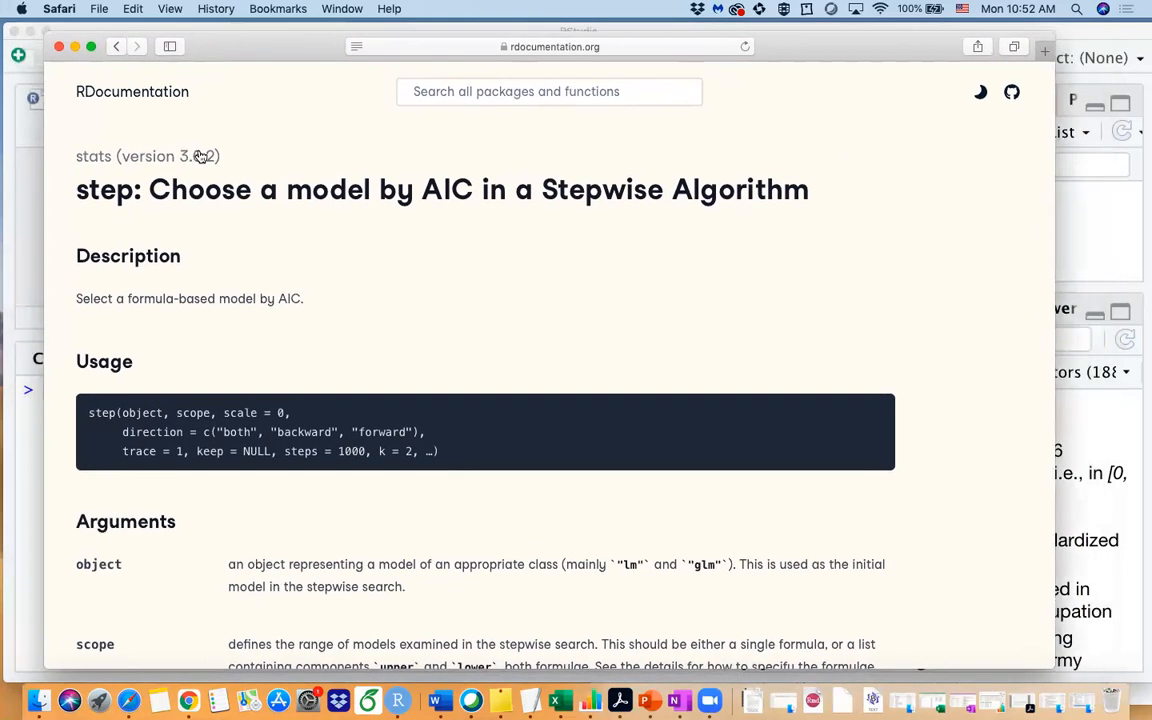
drag(79, 197, 133, 196)
click(205, 216)
drag(77, 192, 135, 196)
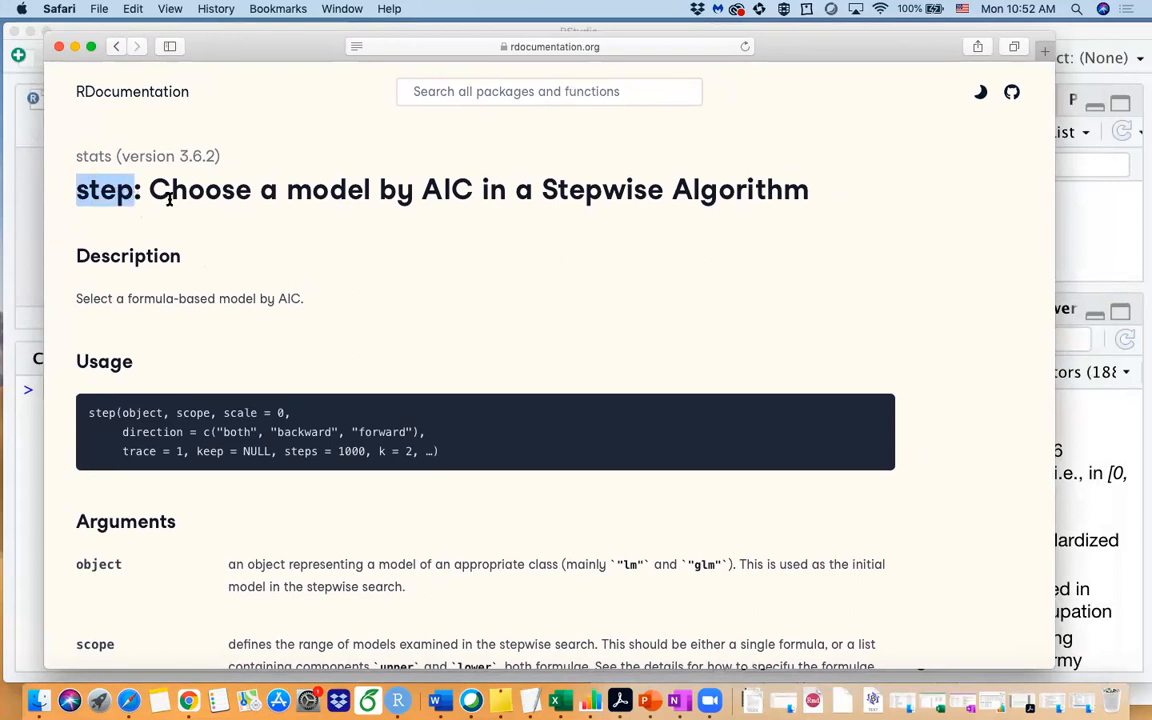
click(152, 190)
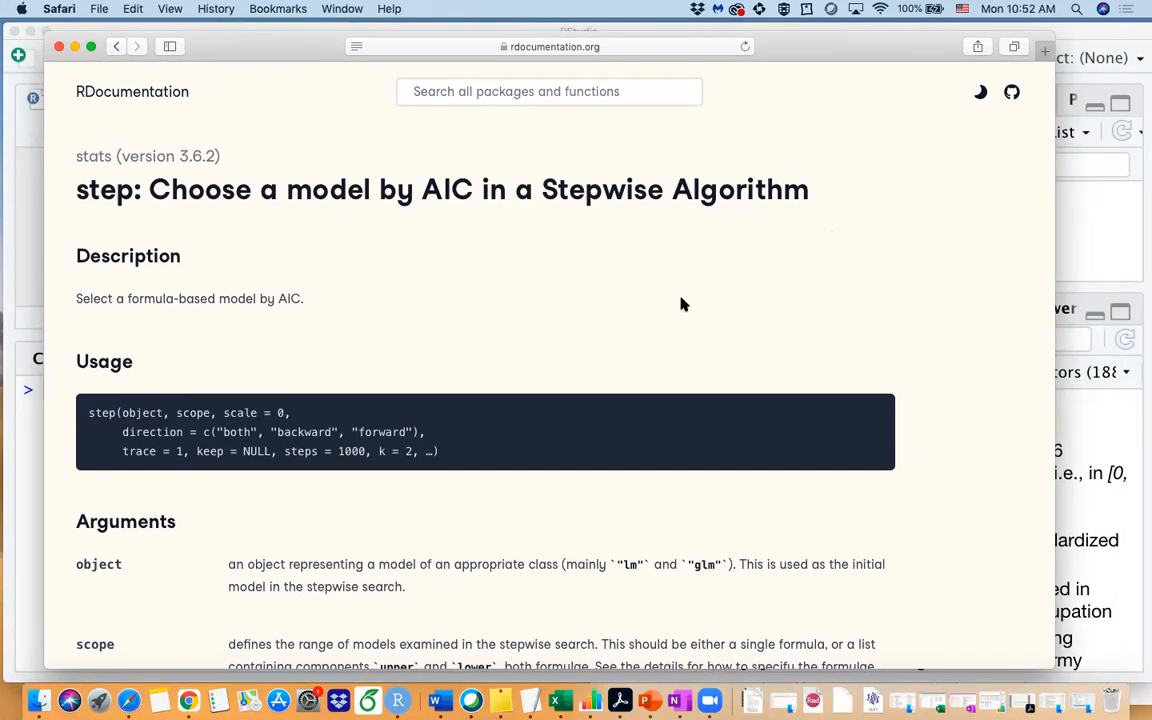
scroll(663, 400, down, 2)
scroll(663, 400, up, 2)
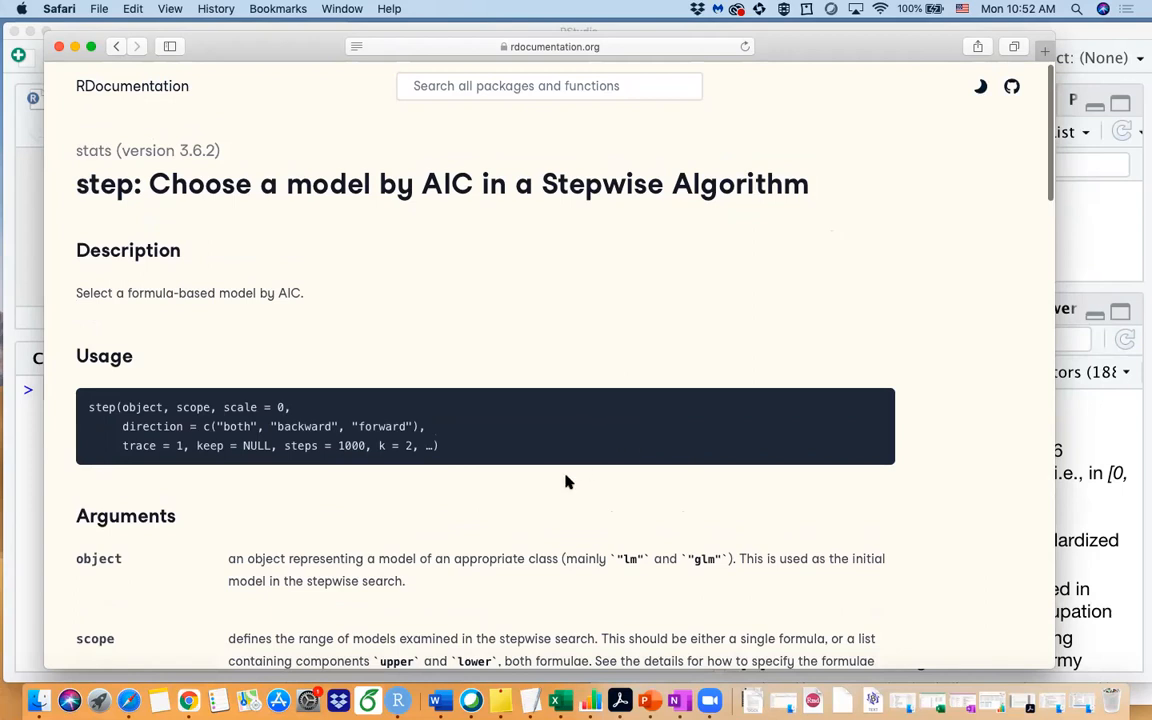
scroll(575, 516, down, 1)
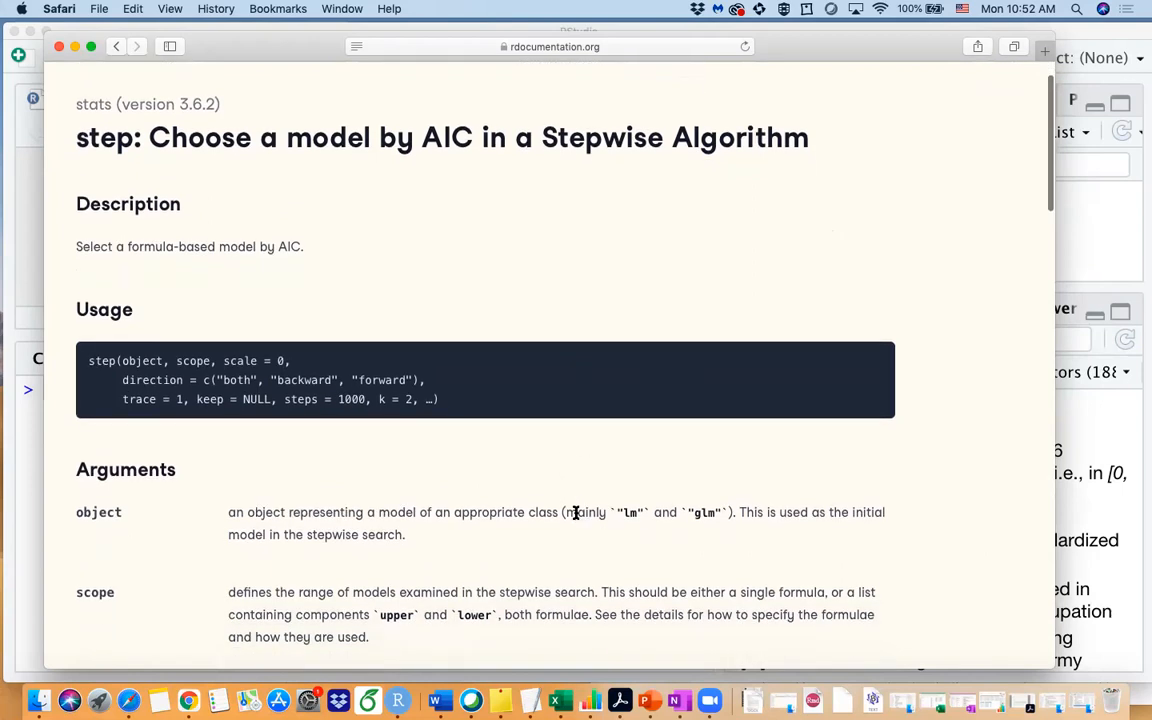
scroll(560, 500, down, 1)
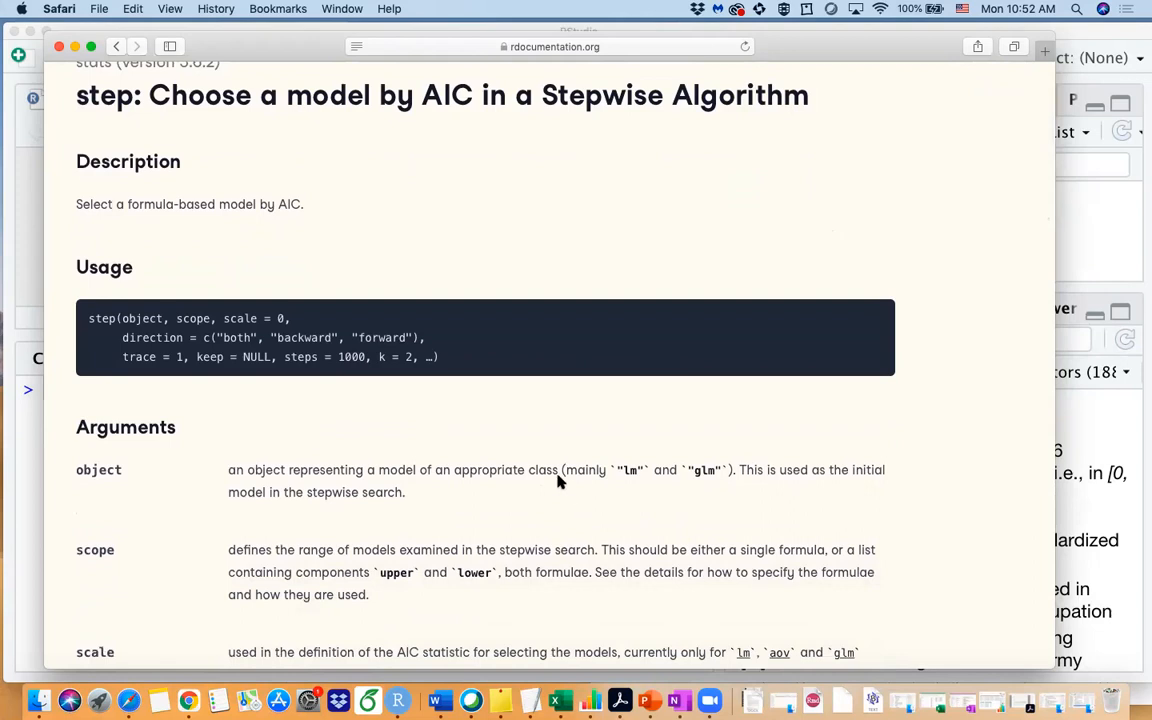
scroll(555, 476, up, 1)
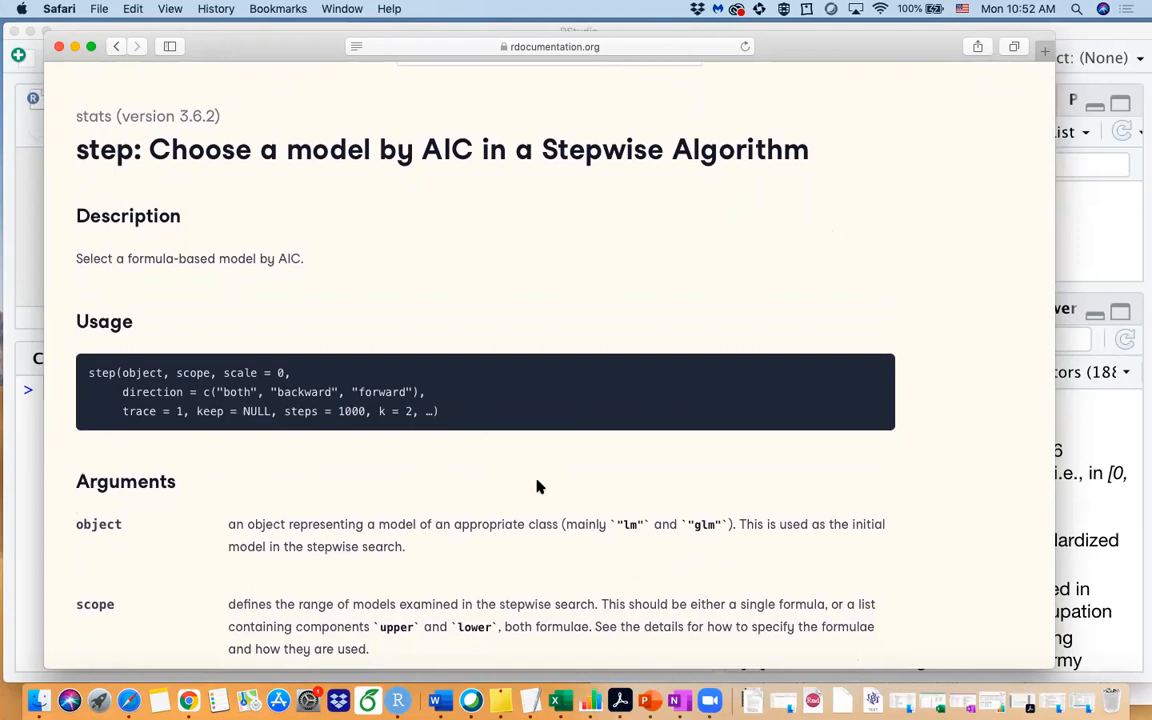
scroll(537, 487, down, 1)
scroll(550, 490, down, 2)
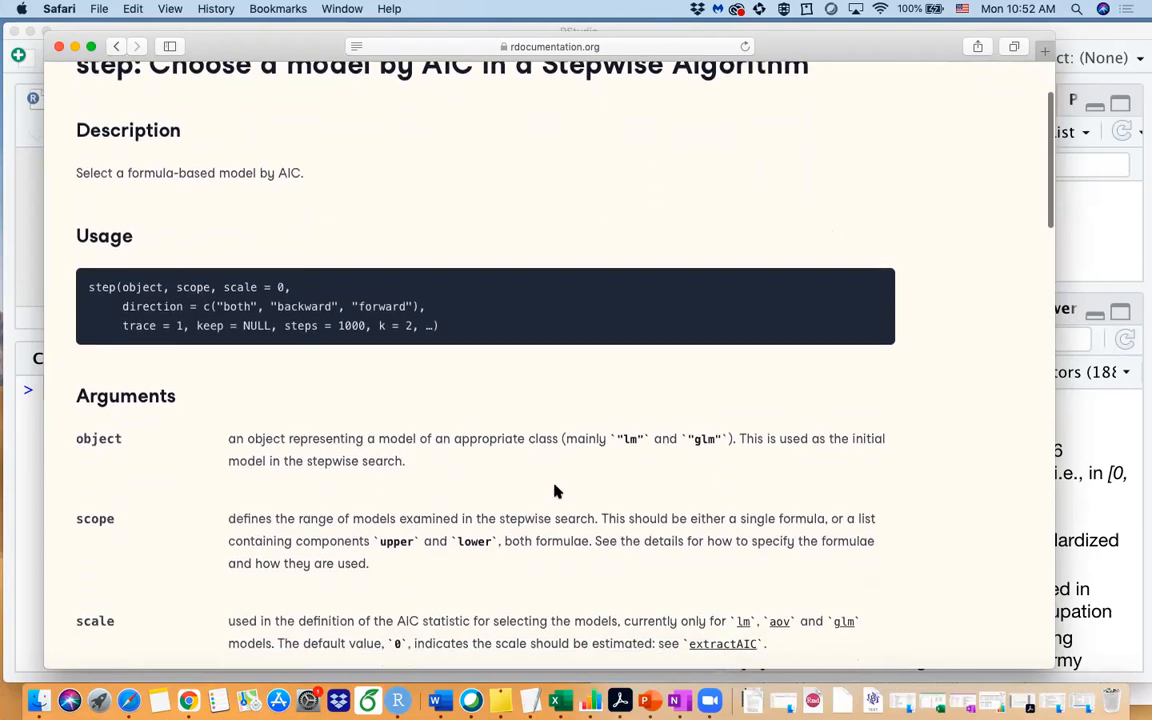
scroll(557, 491, up, 3)
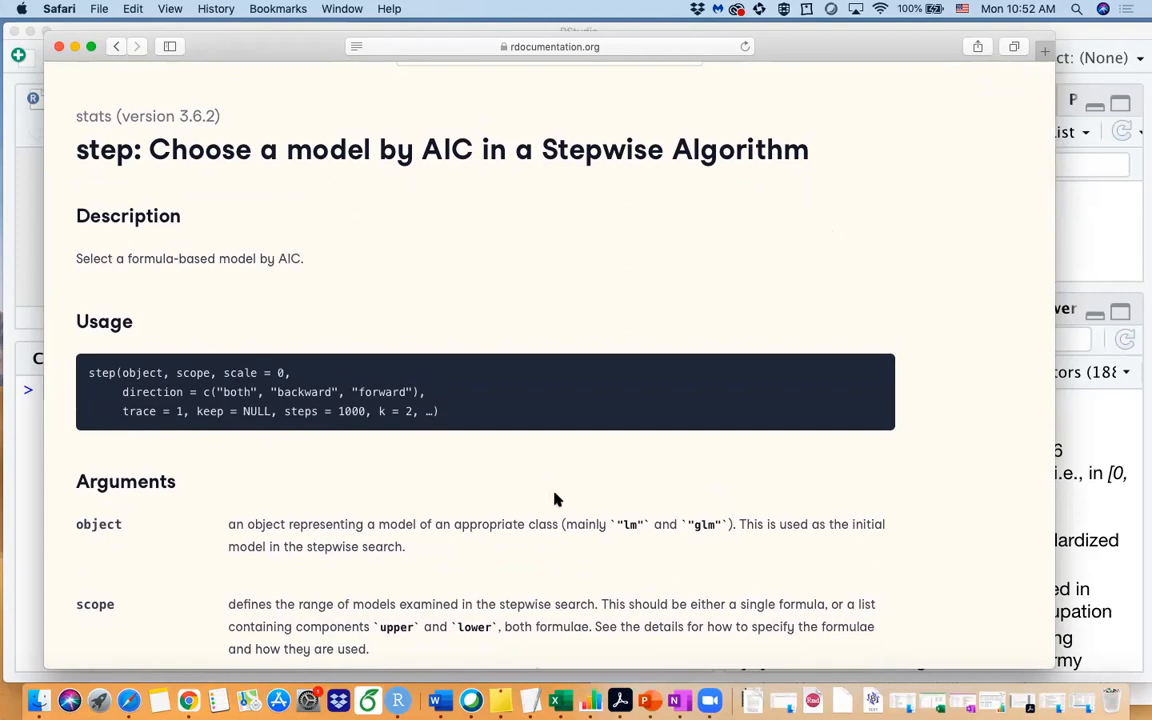
scroll(539, 492, down, 1)
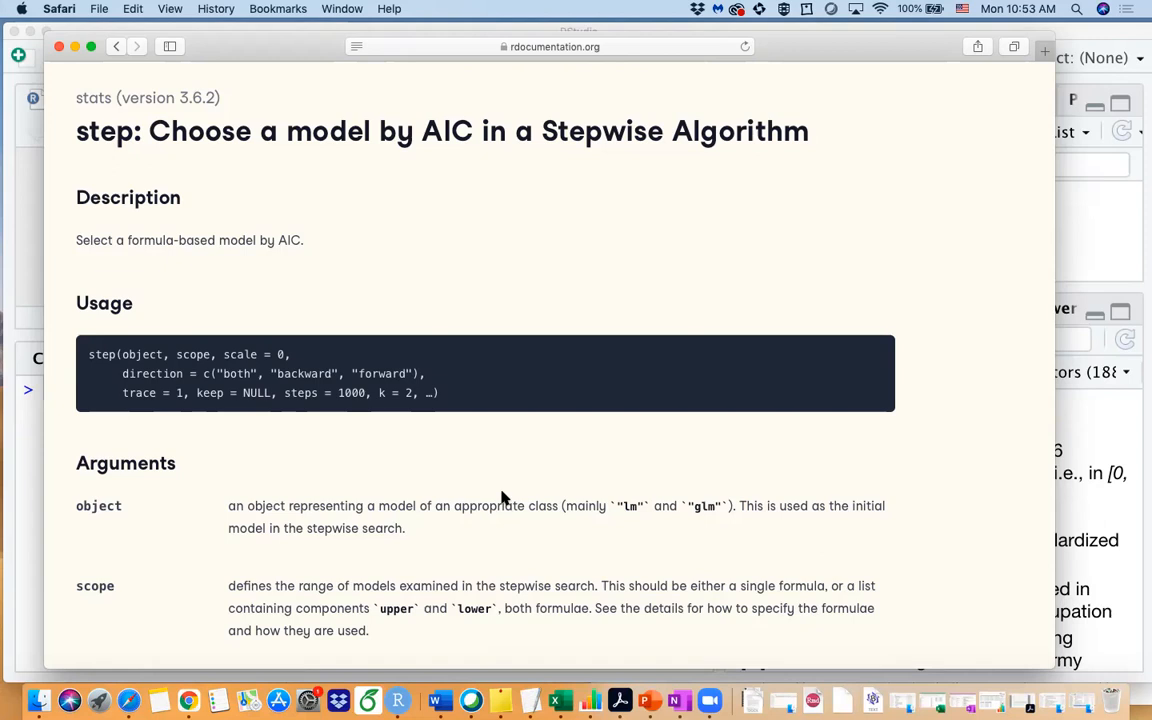
scroll(490, 500, down, 1)
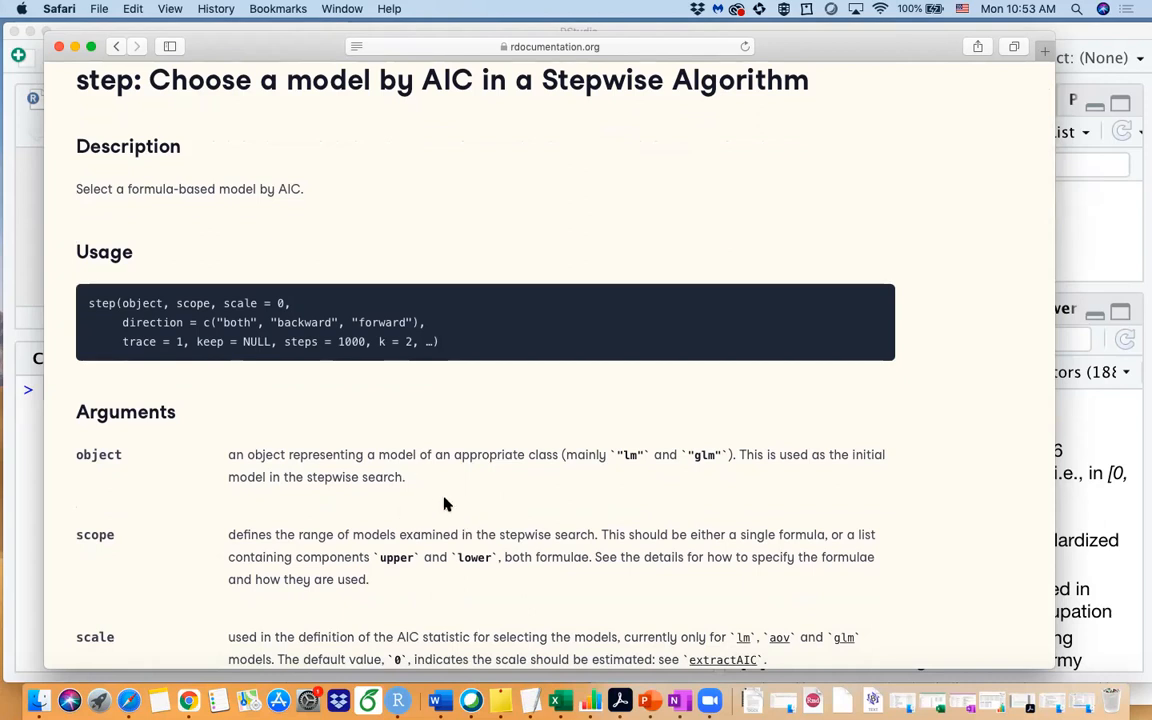
scroll(440, 500, up, 1)
scroll(308, 460, down, 5)
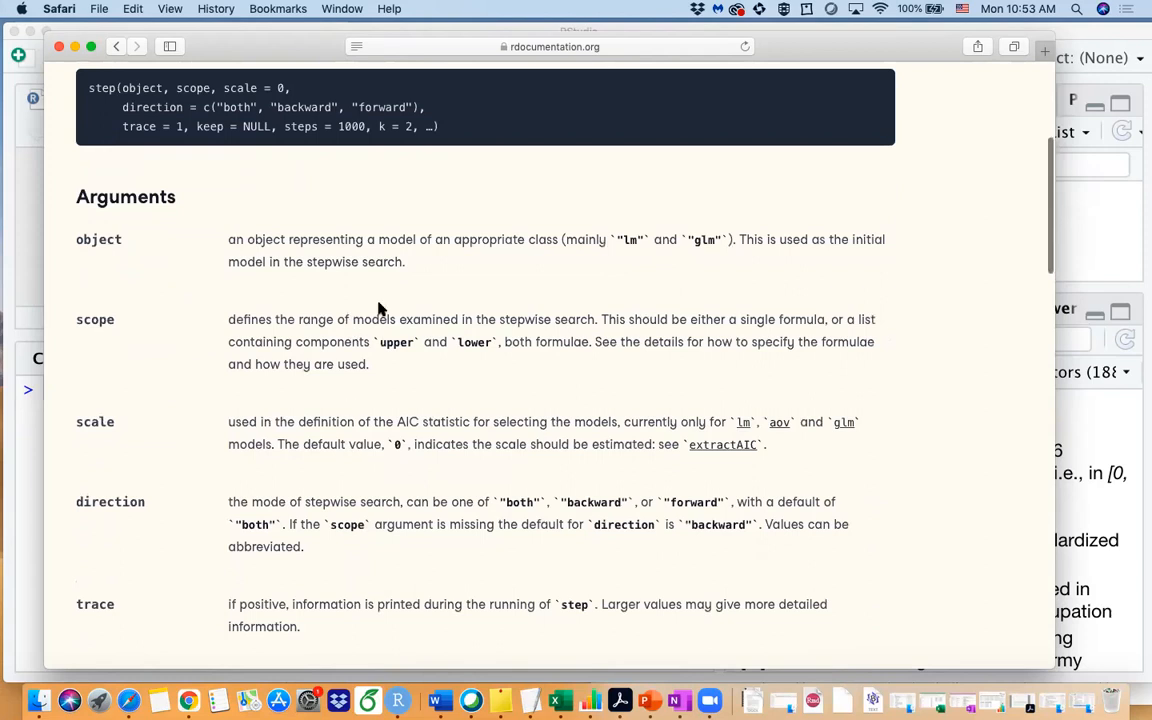
scroll(393, 383, down, 3)
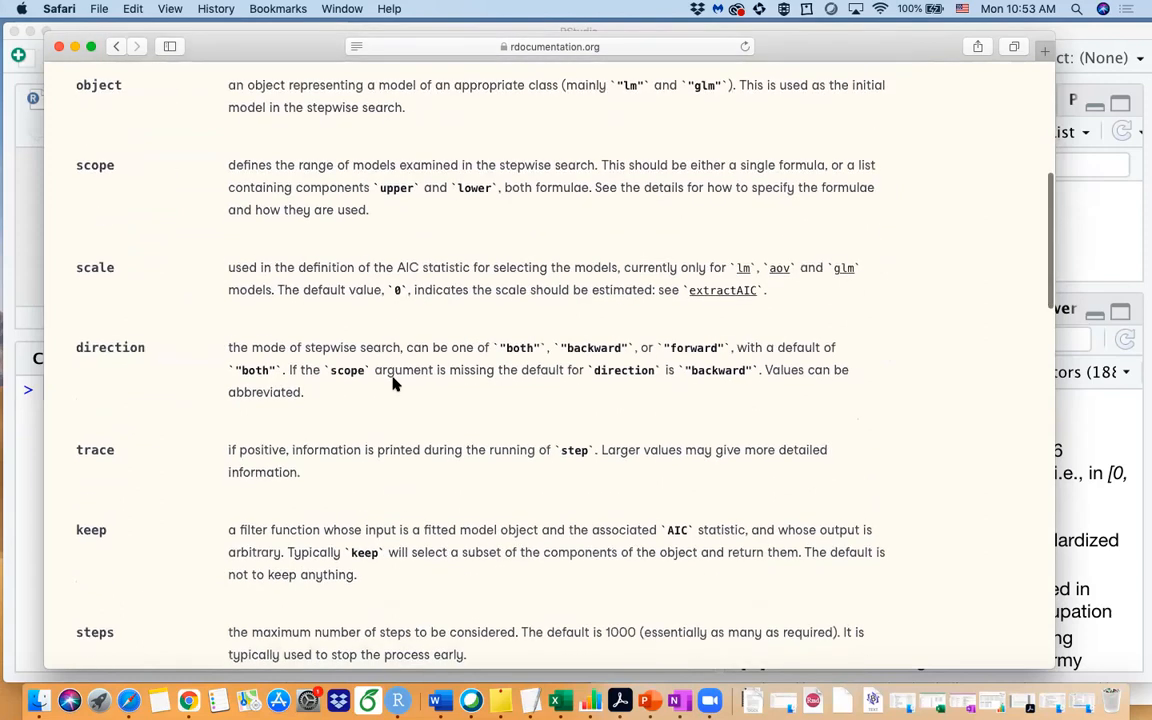
Step: Highlight the direction argument and its both, backward and forward options
triple_click(76, 344)
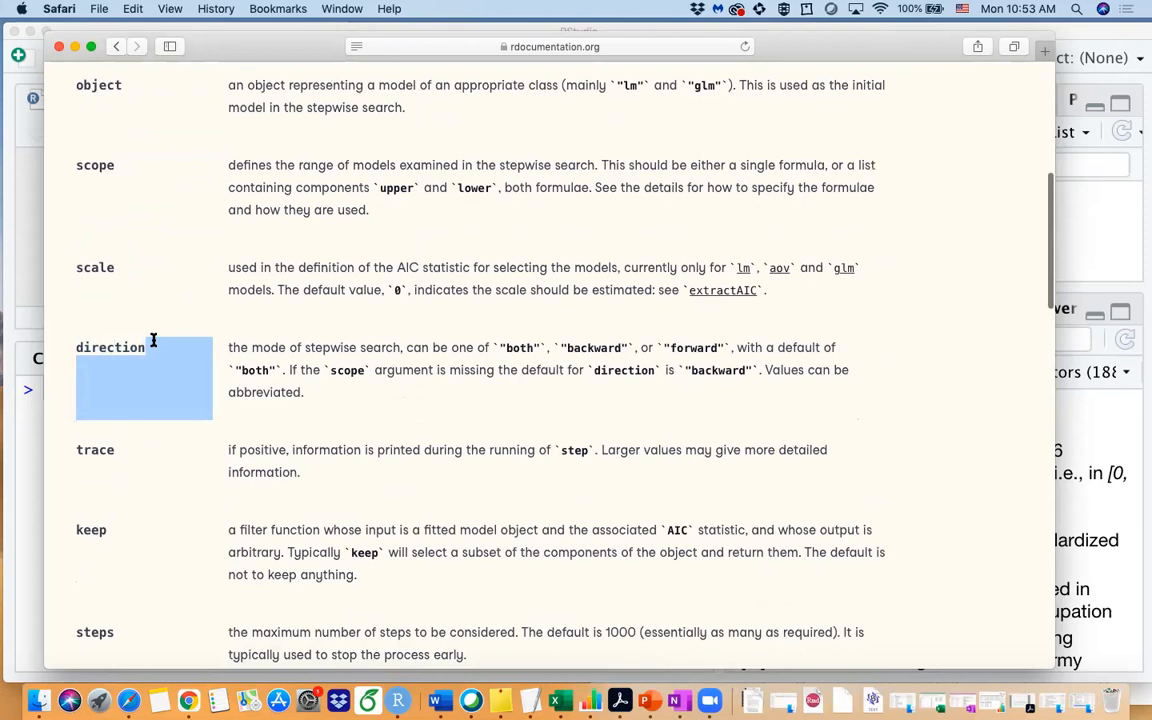
click(315, 372)
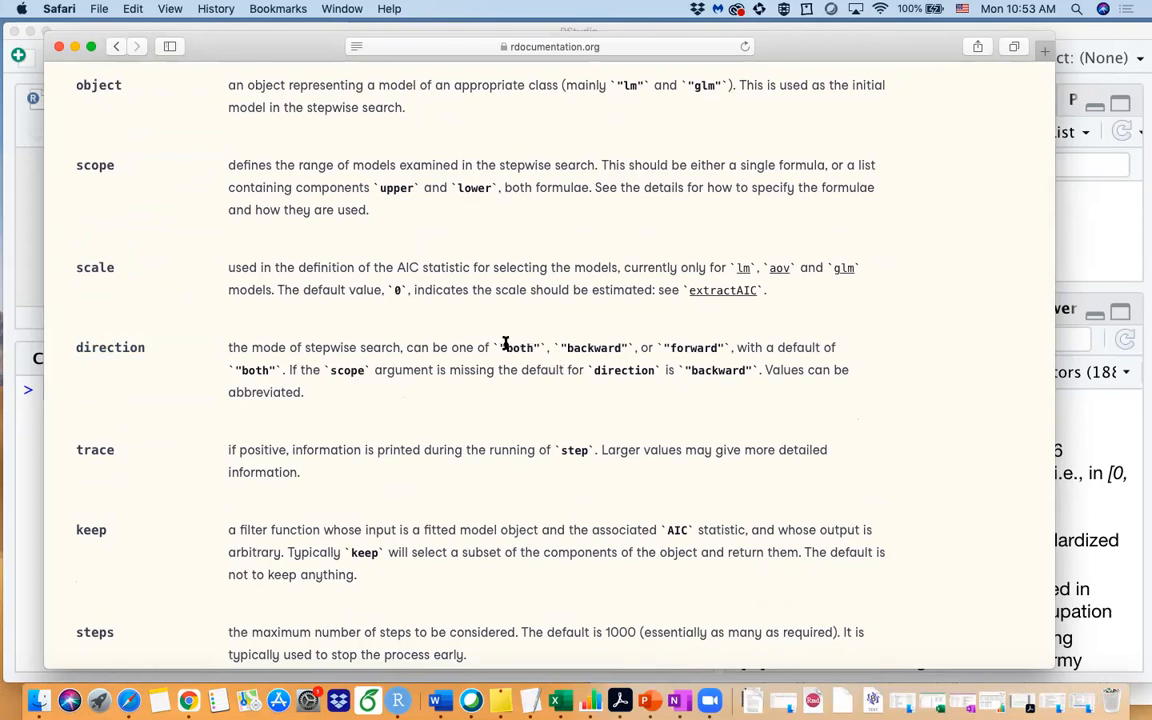
drag(560, 347, 725, 347)
drag(506, 347, 541, 348)
click(541, 350)
drag(670, 347, 719, 350)
click(563, 375)
drag(502, 347, 531, 349)
click(511, 393)
Step: Highlight the sentence describing direction's default values
mouse_move(737, 347)
mouse_down()
mouse_move(271, 395)
mouse_move(268, 372)
mouse_up()
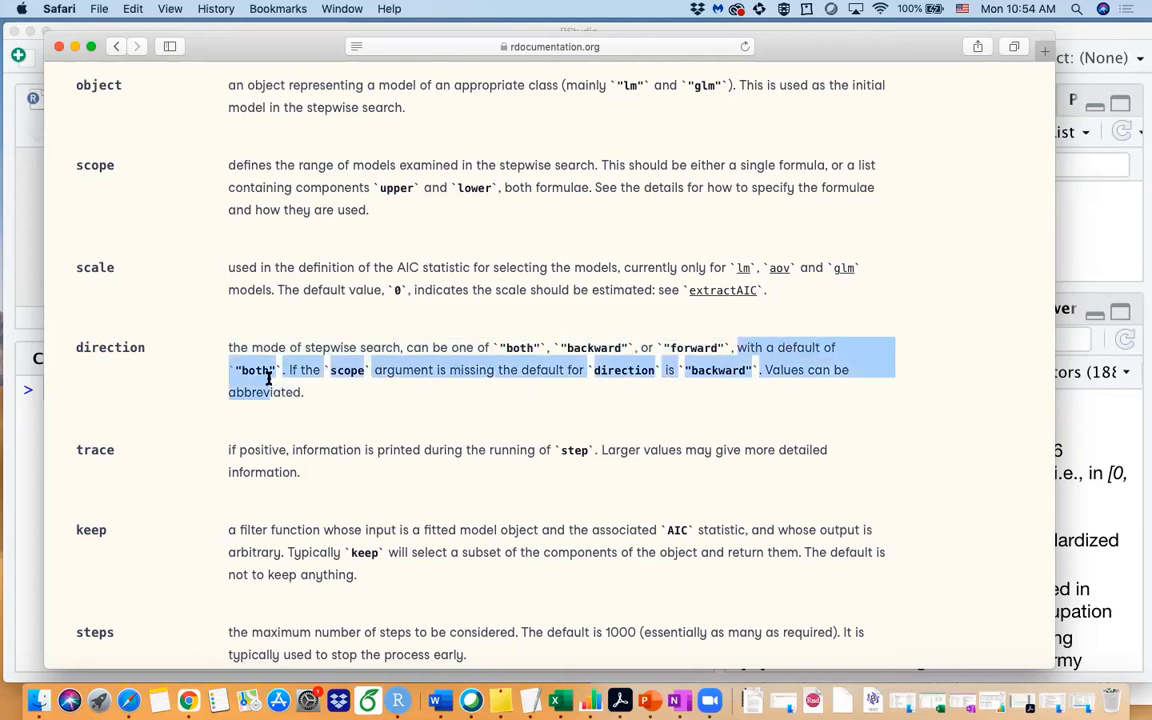
click(306, 389)
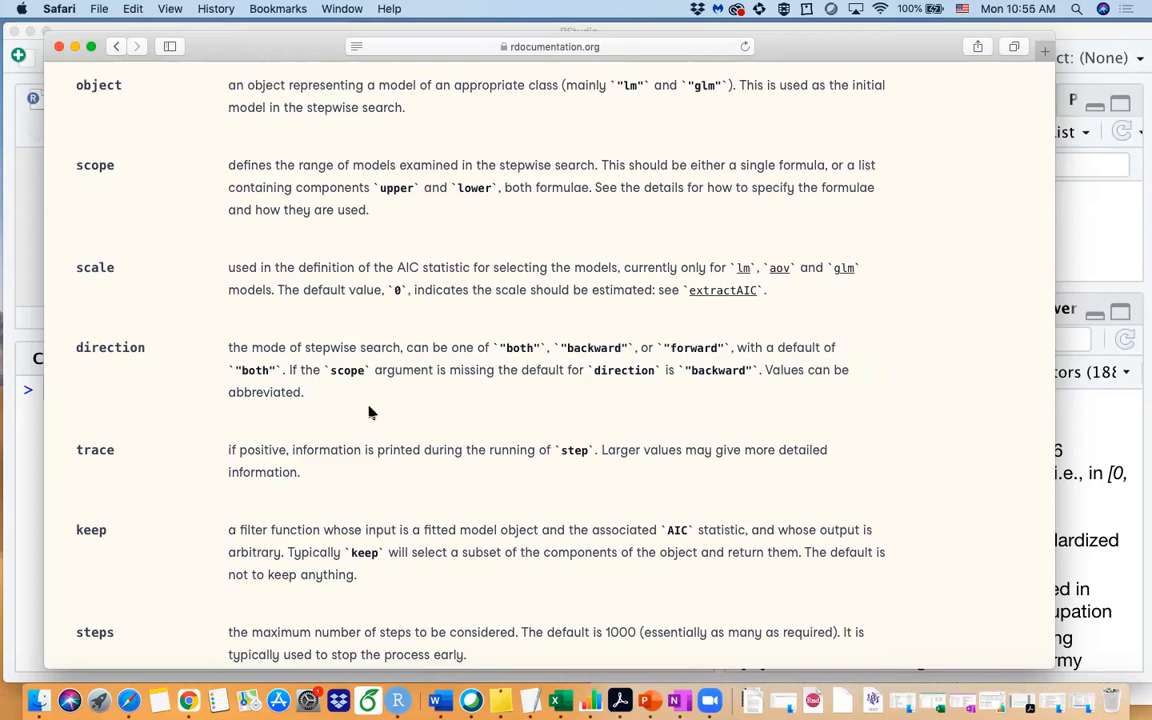
scroll(369, 412, down, 2)
scroll(407, 463, down, 2)
scroll(407, 463, down, 2)
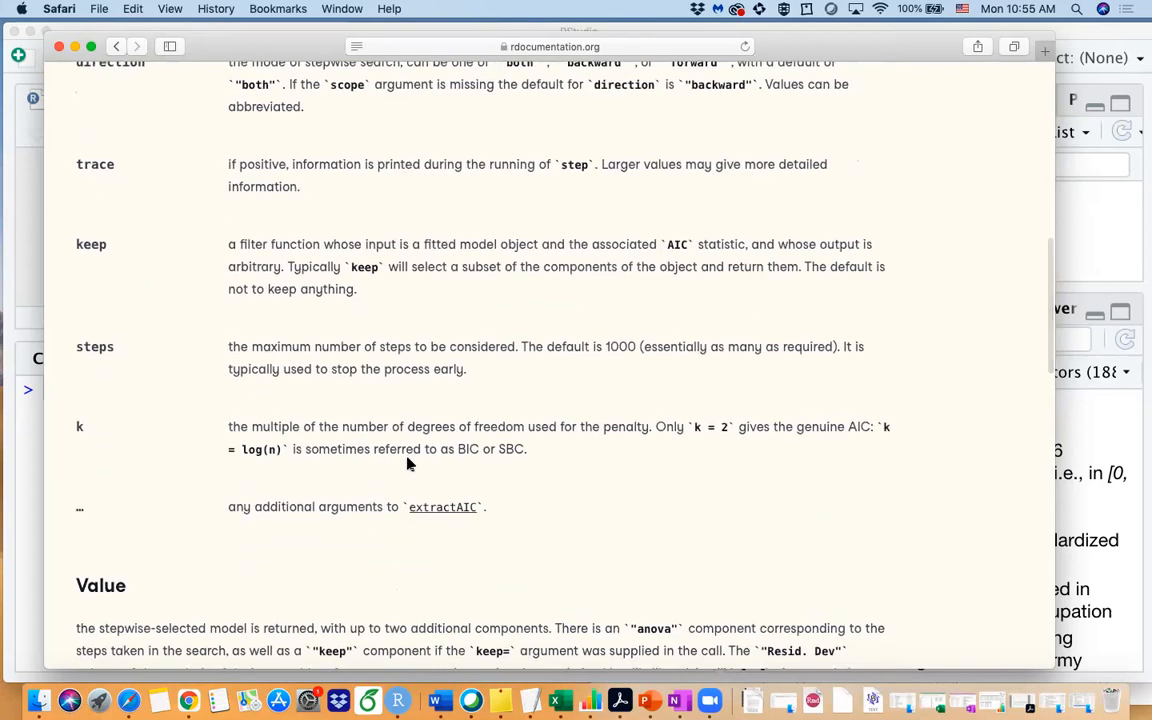
scroll(407, 463, down, 4)
scroll(407, 460, down, 4)
scroll(407, 460, down, 5)
scroll(407, 458, down, 5)
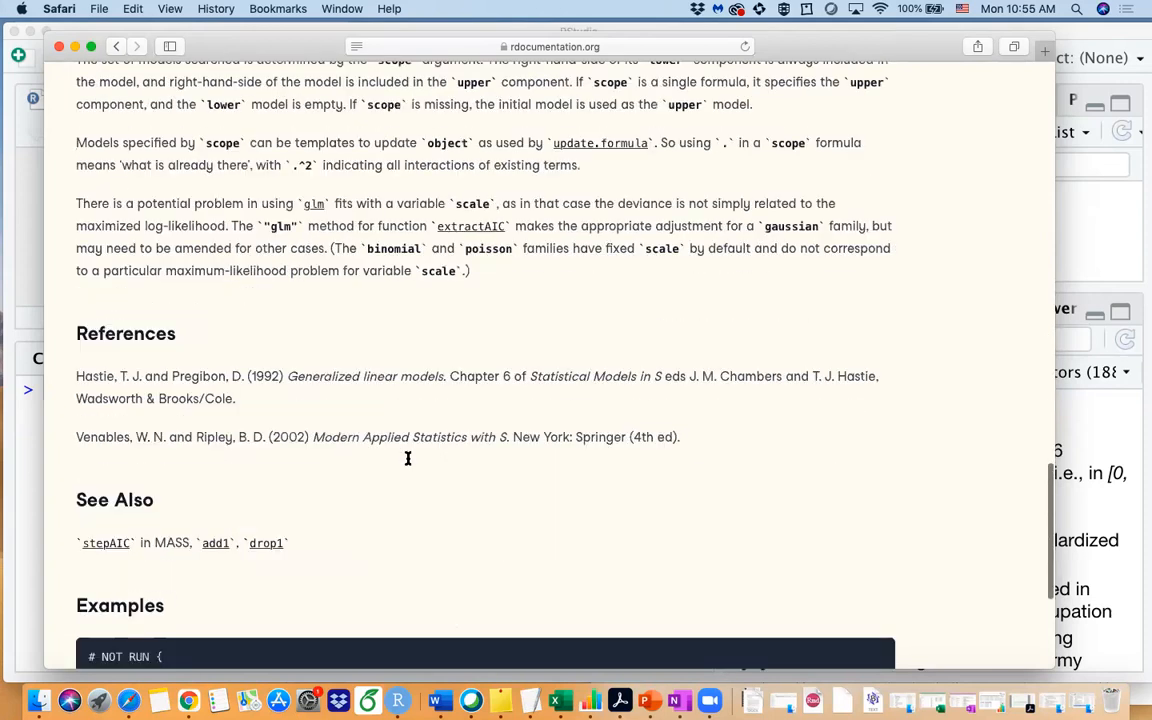
scroll(407, 458, down, 3)
scroll(360, 342, down, 1)
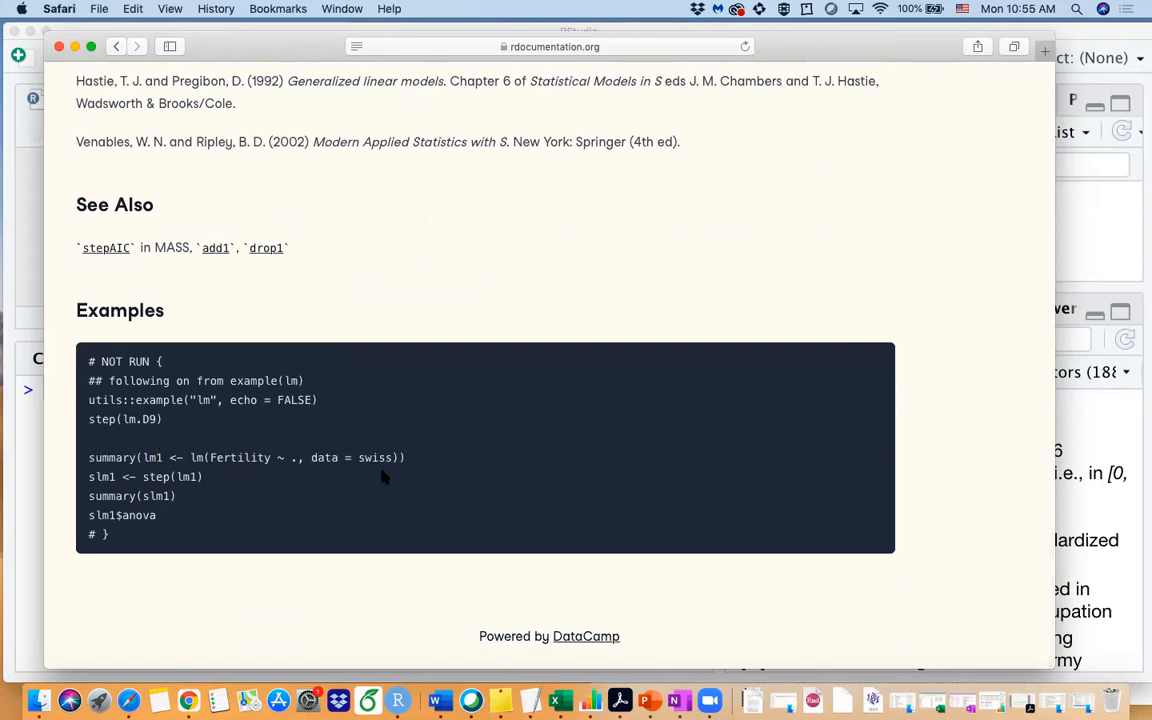
drag(363, 457, 391, 457)
click(262, 481)
scroll(262, 481, up, 1)
scroll(333, 438, down, 1)
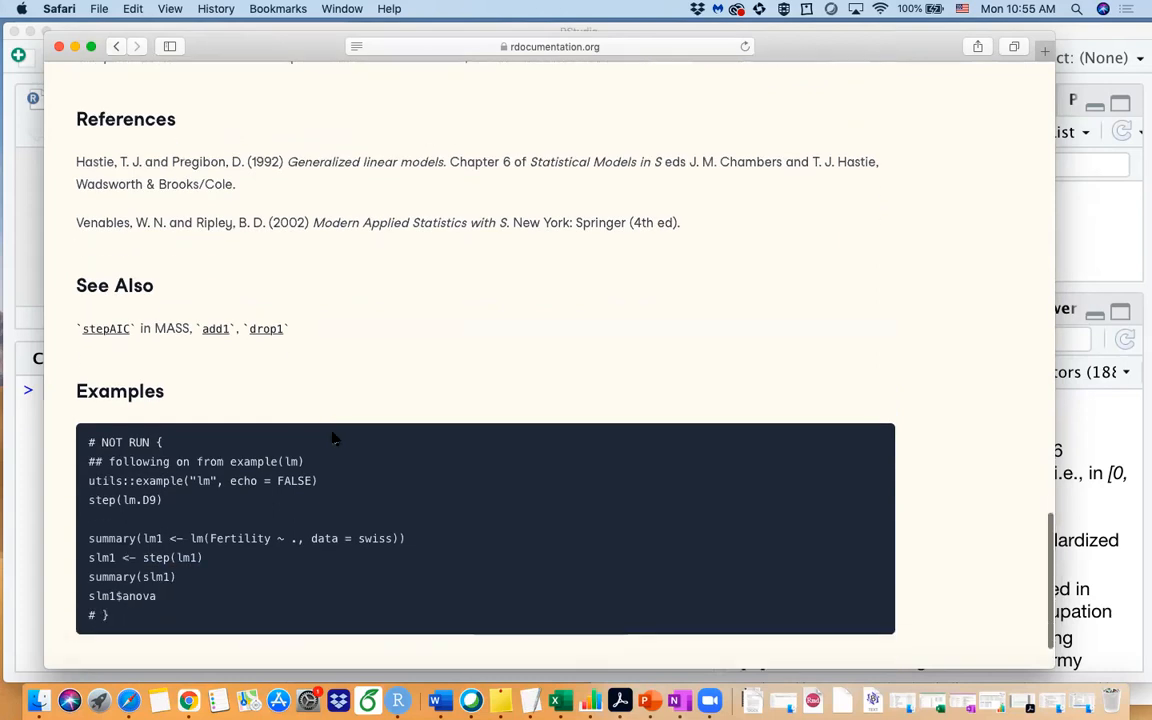
Step: Write data(swiss) on line 1 of the script and run it to load the dataset
click(397, 700)
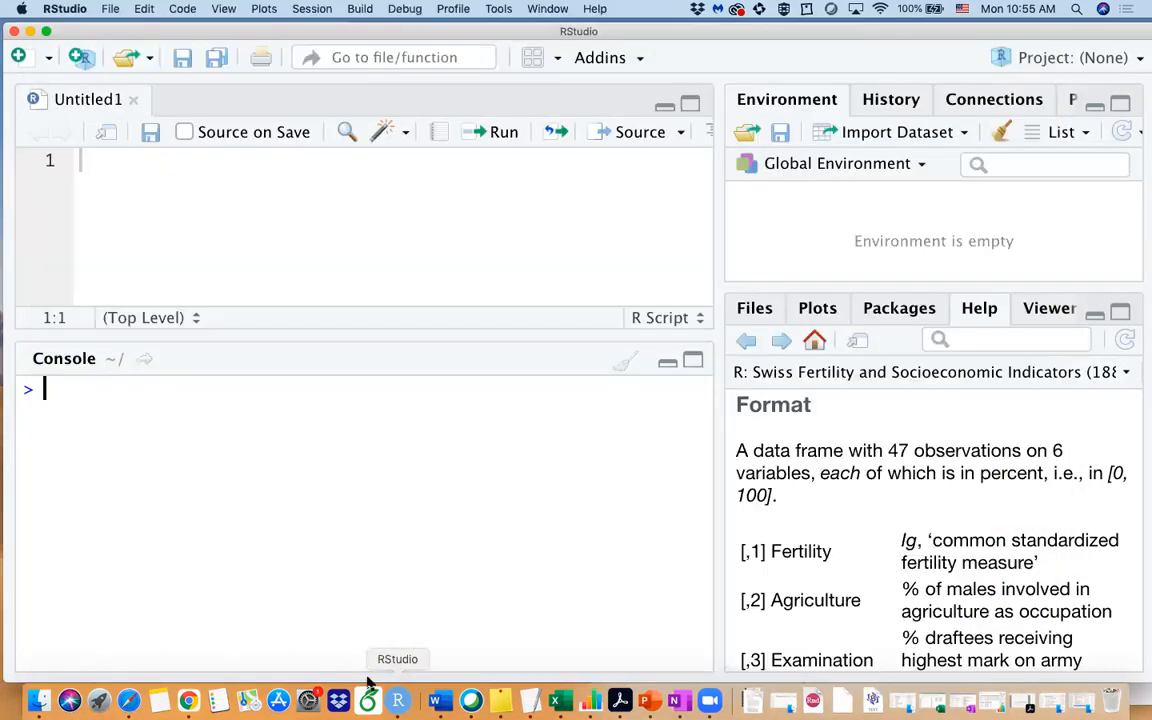
click(124, 164)
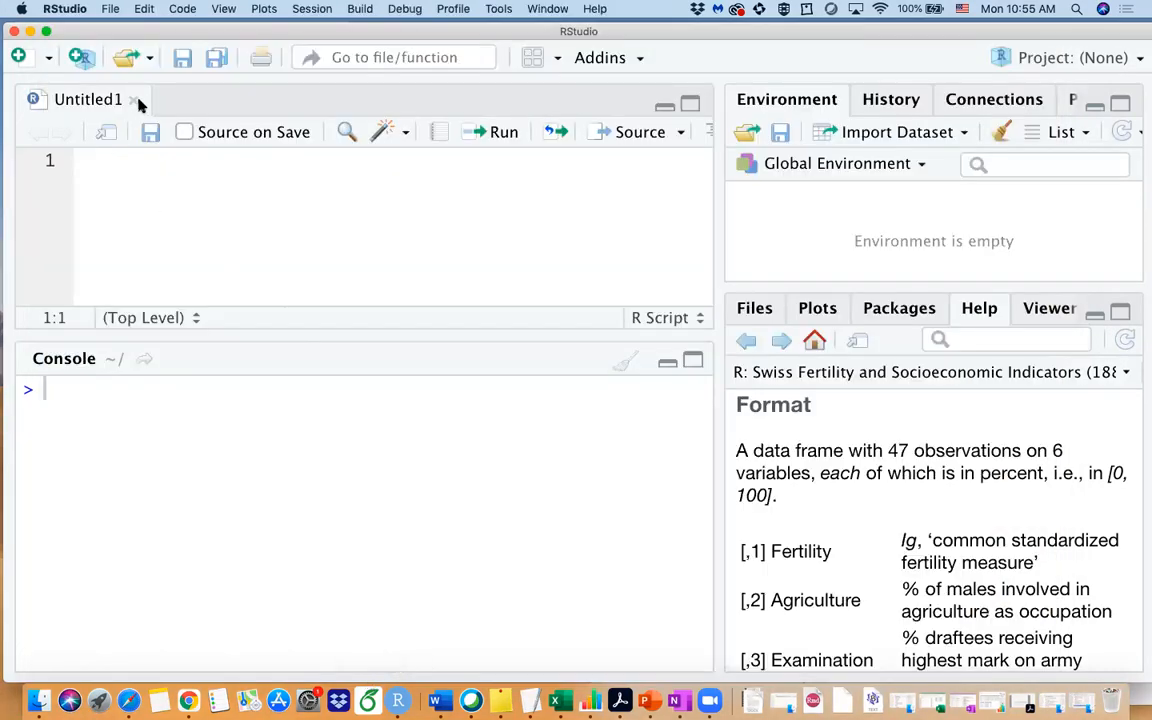
drag(283, 334, 283, 330)
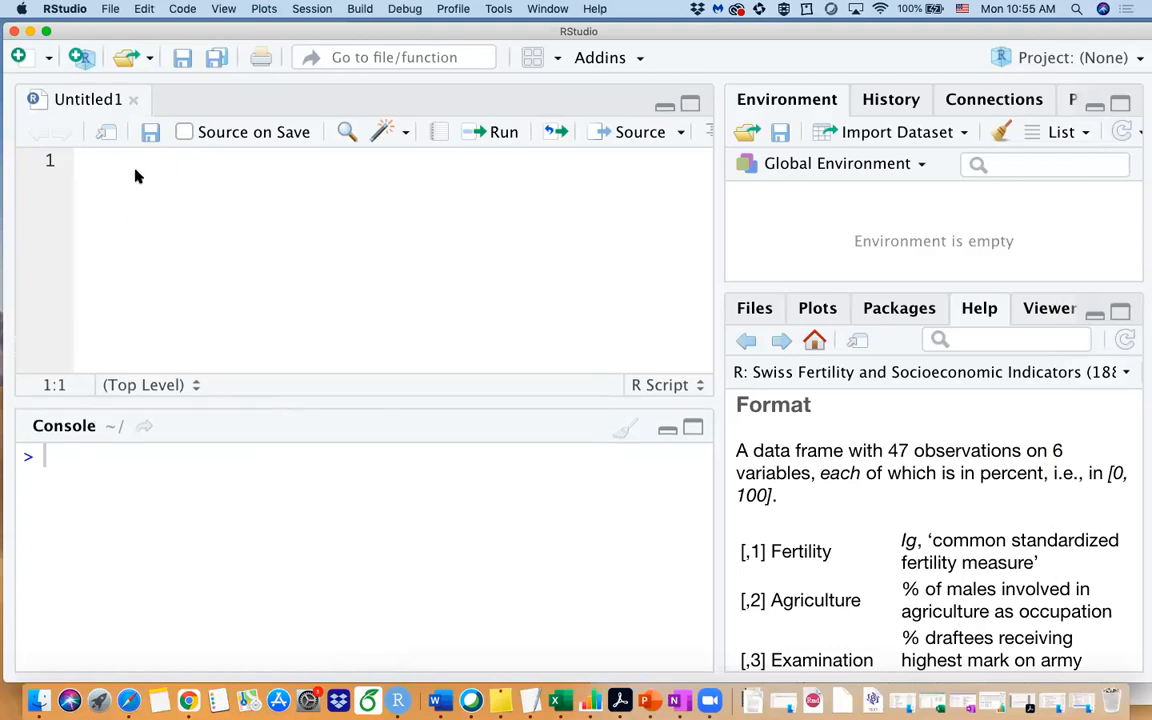
text(data(sw)
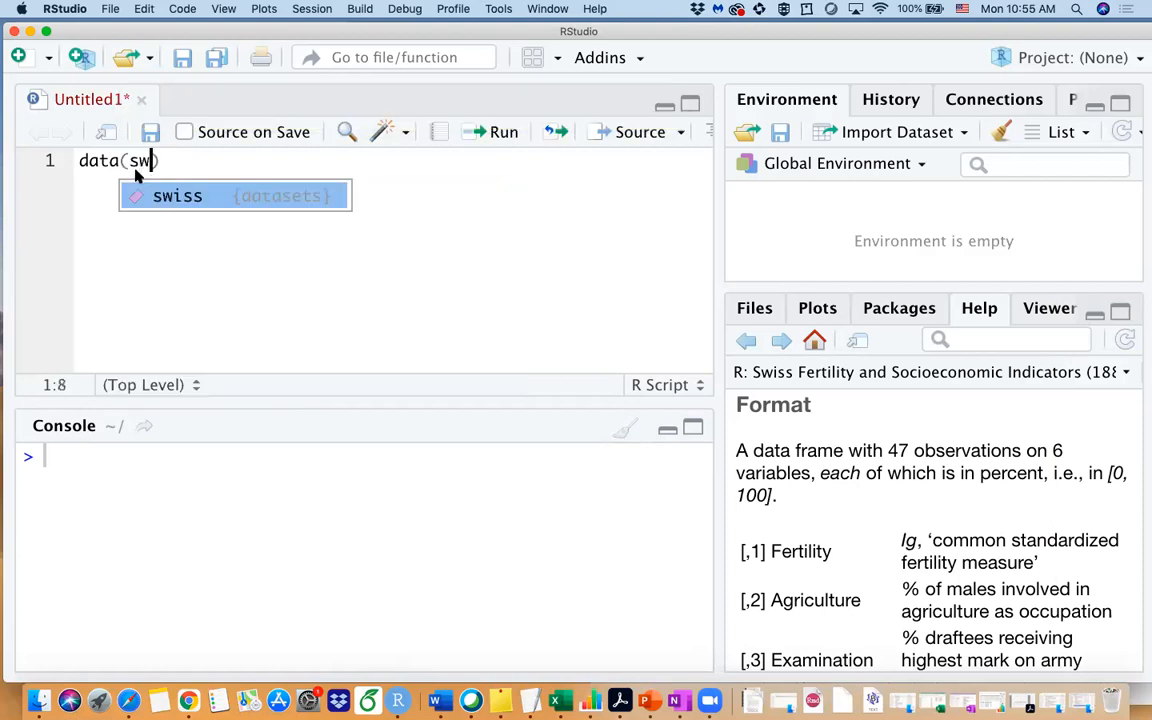
text(iss)
click(503, 132)
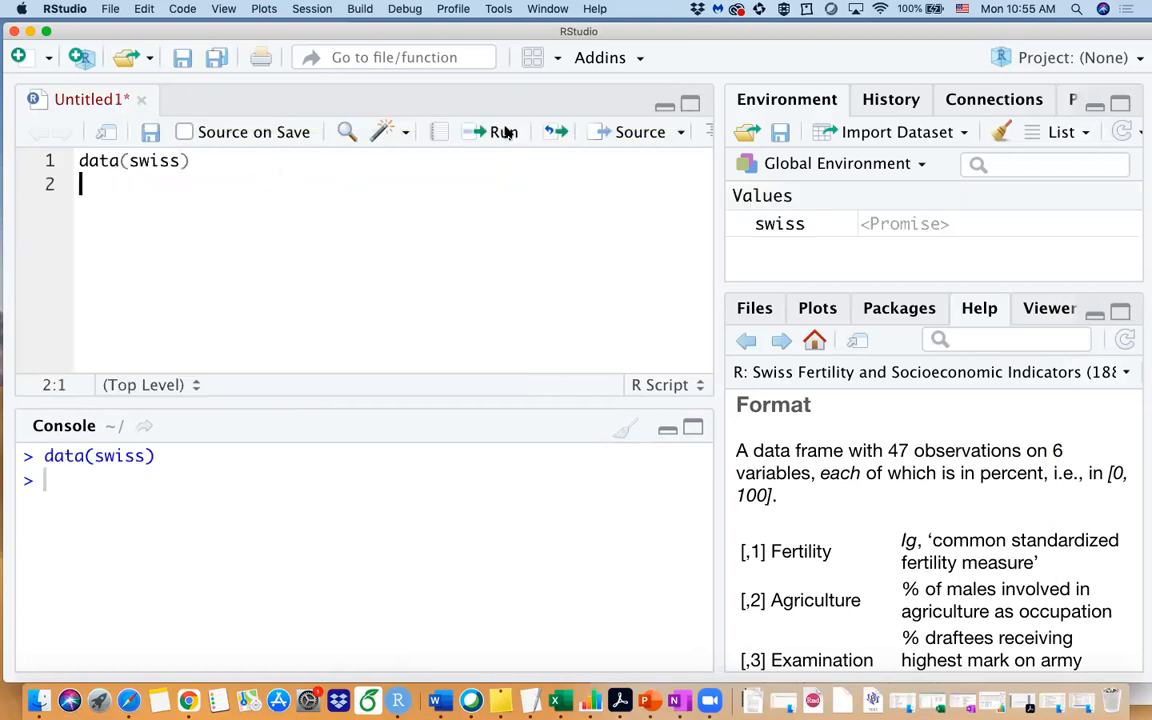
text(?)
text(swis)
Step: Write ?swiss on line 2 and run it, widening the Help pane showing the dataset's page
key(BackSpace)
key(BackSpace)
key(BackSpace)
text(i)
key(BackSpace)
text(wi)
text(ss)
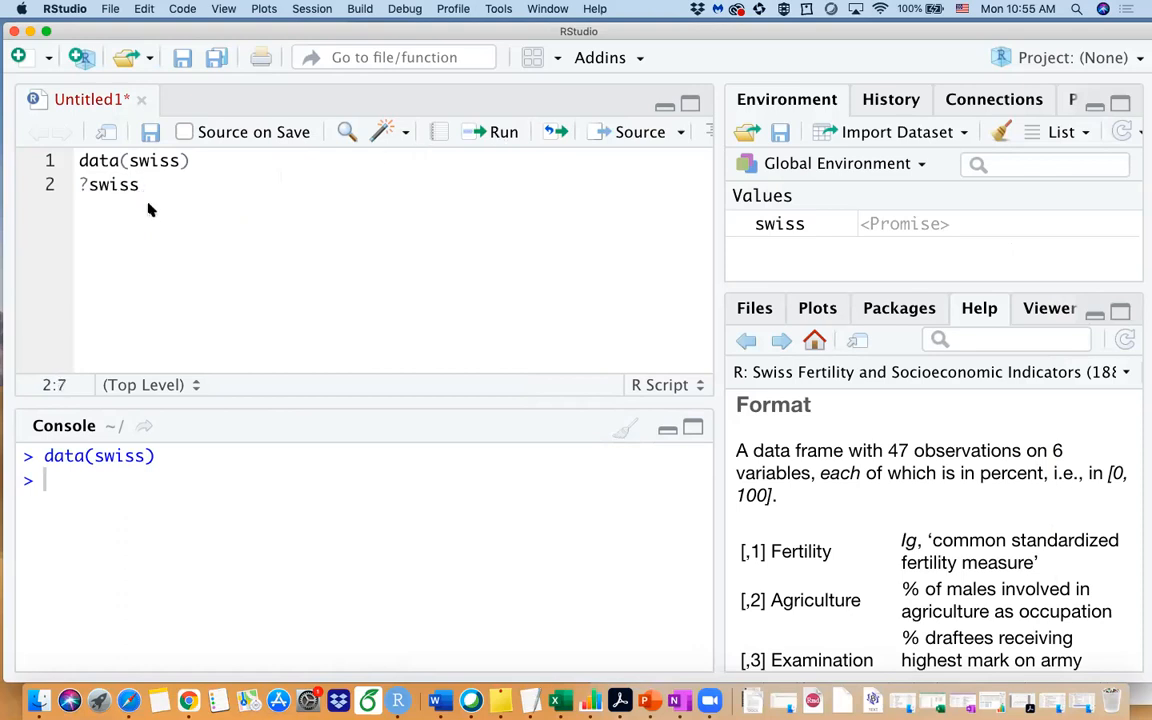
click(497, 134)
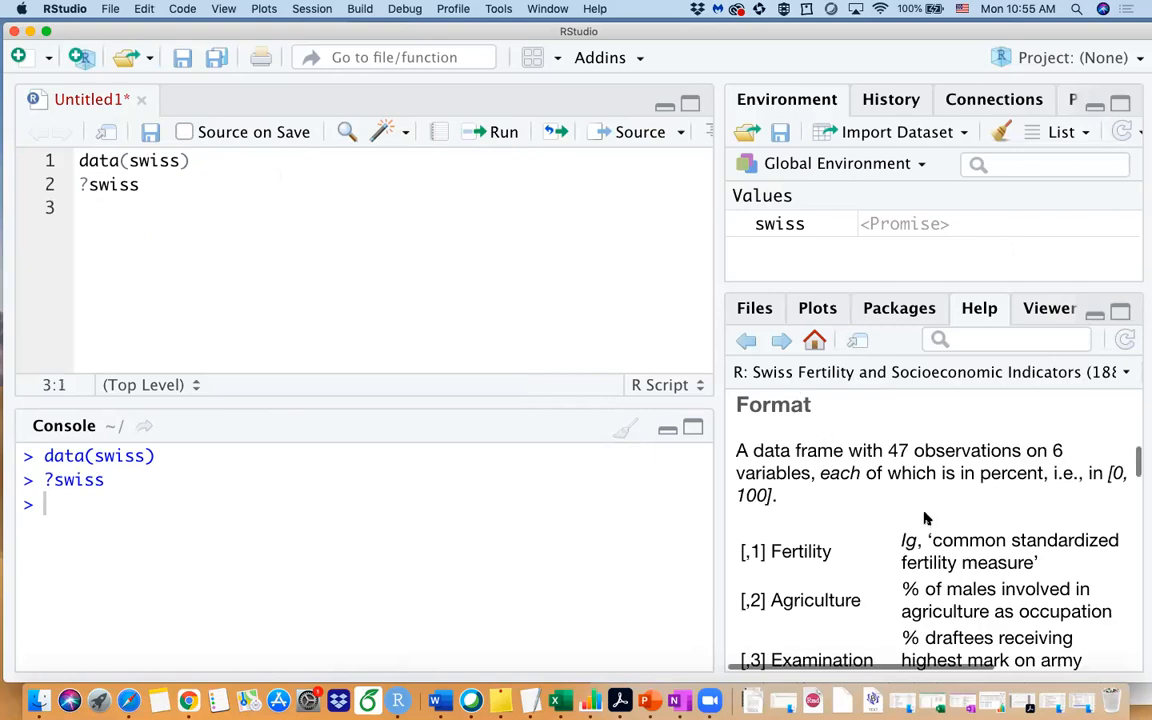
scroll(830, 525, down, 2)
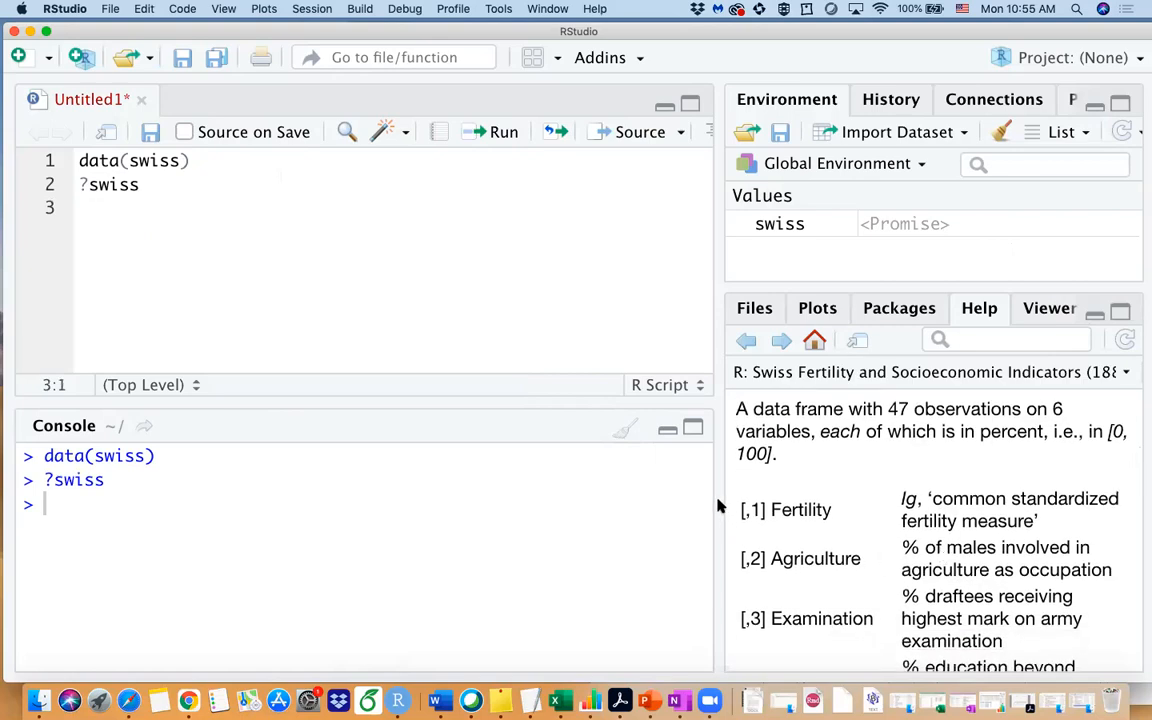
drag(720, 507, 642, 489)
scroll(880, 510, up, 5)
scroll(885, 530, up, 2)
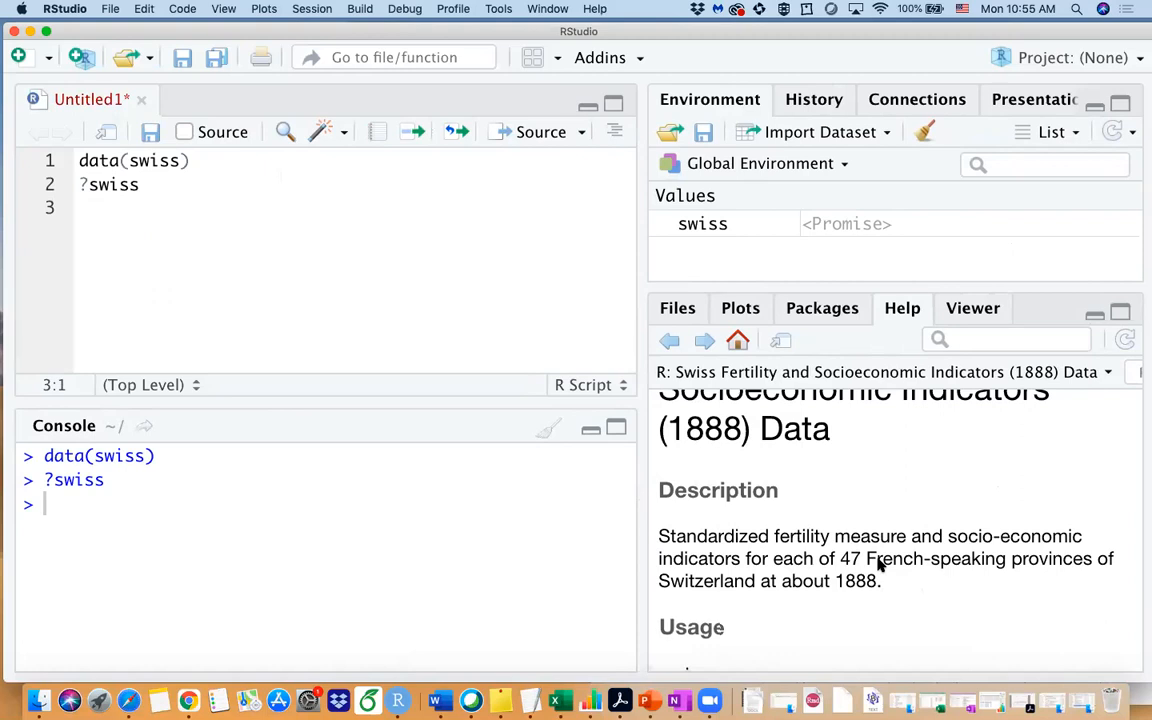
scroll(880, 563, down, 2)
scroll(880, 560, down, 3)
scroll(878, 530, down, 1)
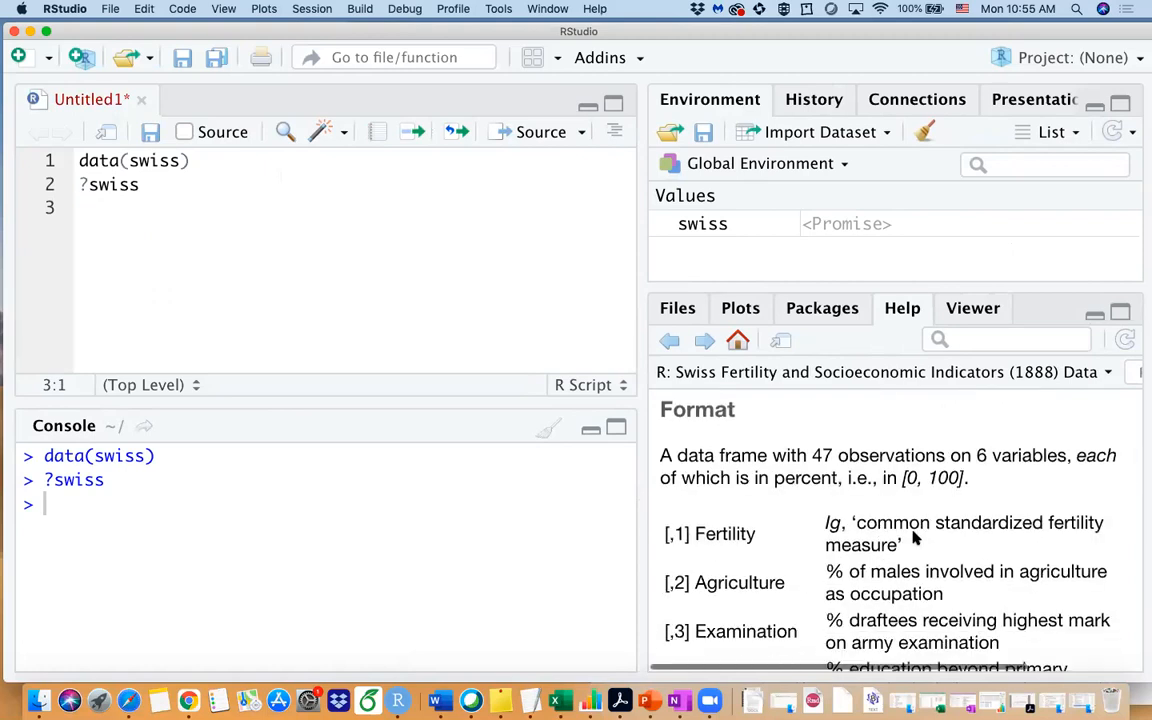
scroll(913, 536, down, 2)
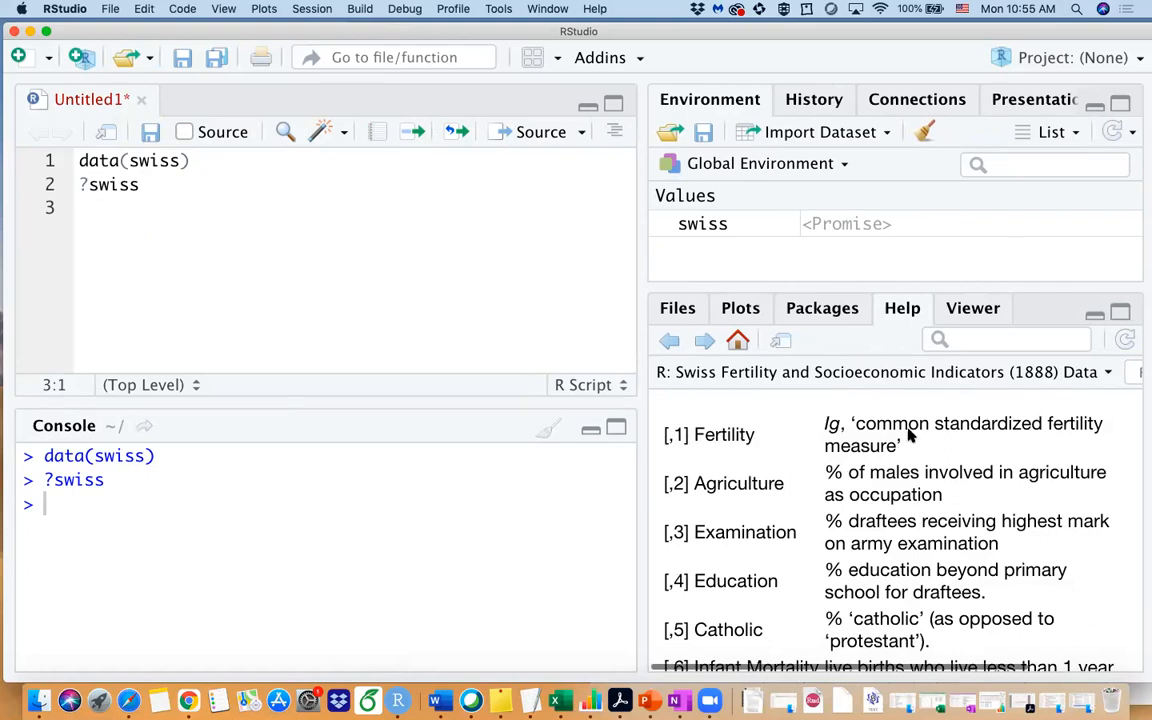
scroll(785, 505, down, 1)
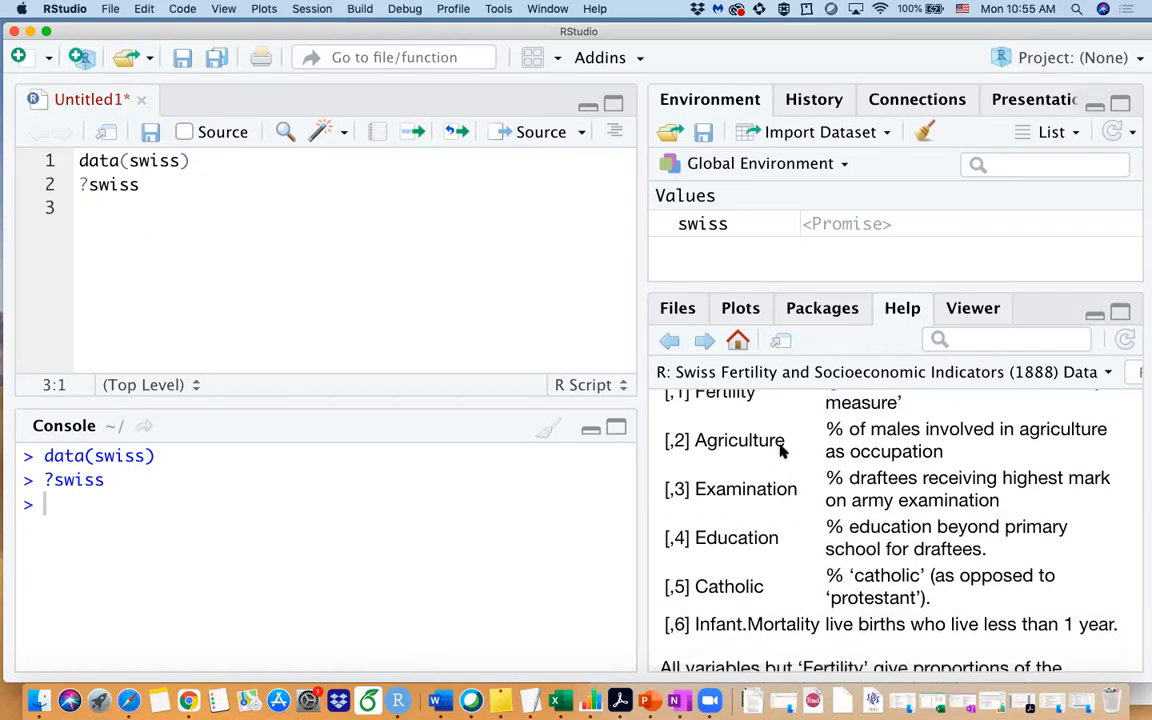
scroll(776, 541, down, 1)
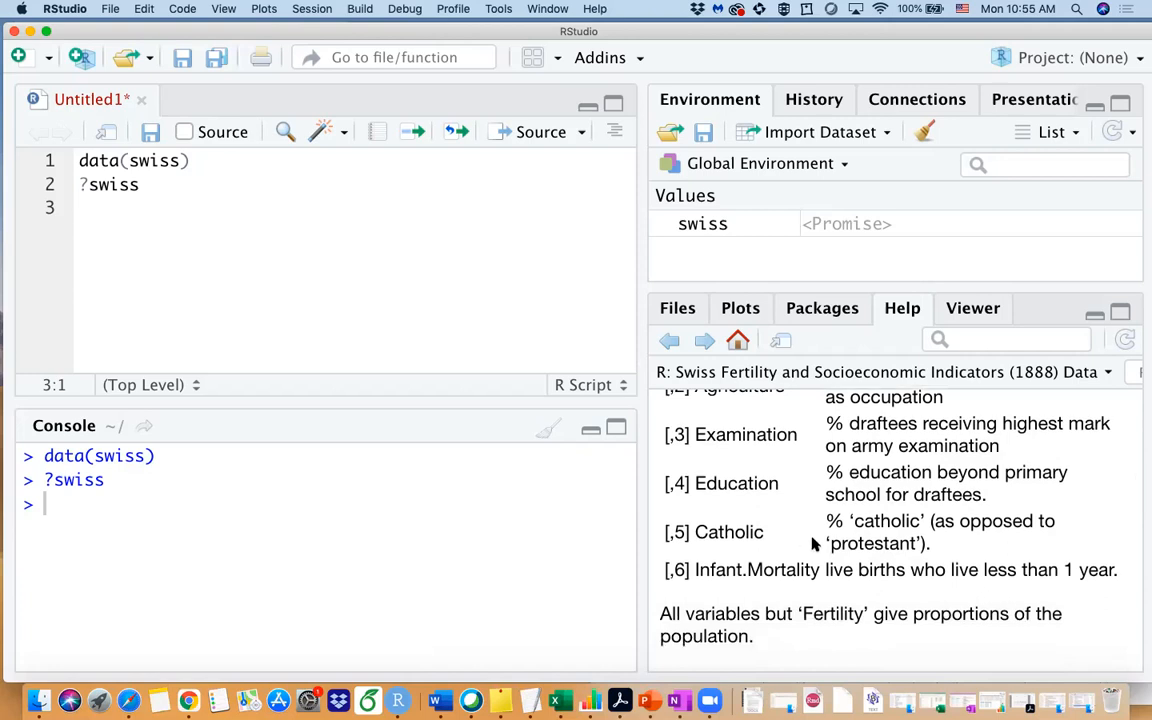
scroll(813, 542, down, 1)
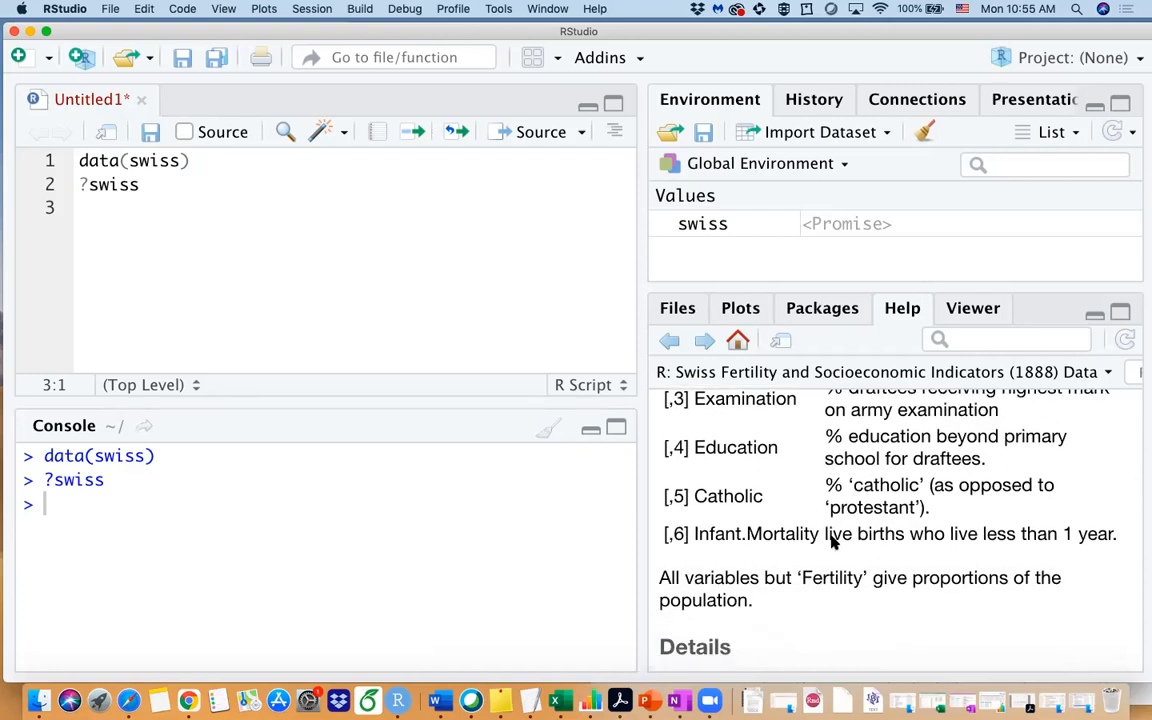
scroll(795, 541, down, 1)
scroll(793, 541, down, 3)
scroll(793, 541, up, 5)
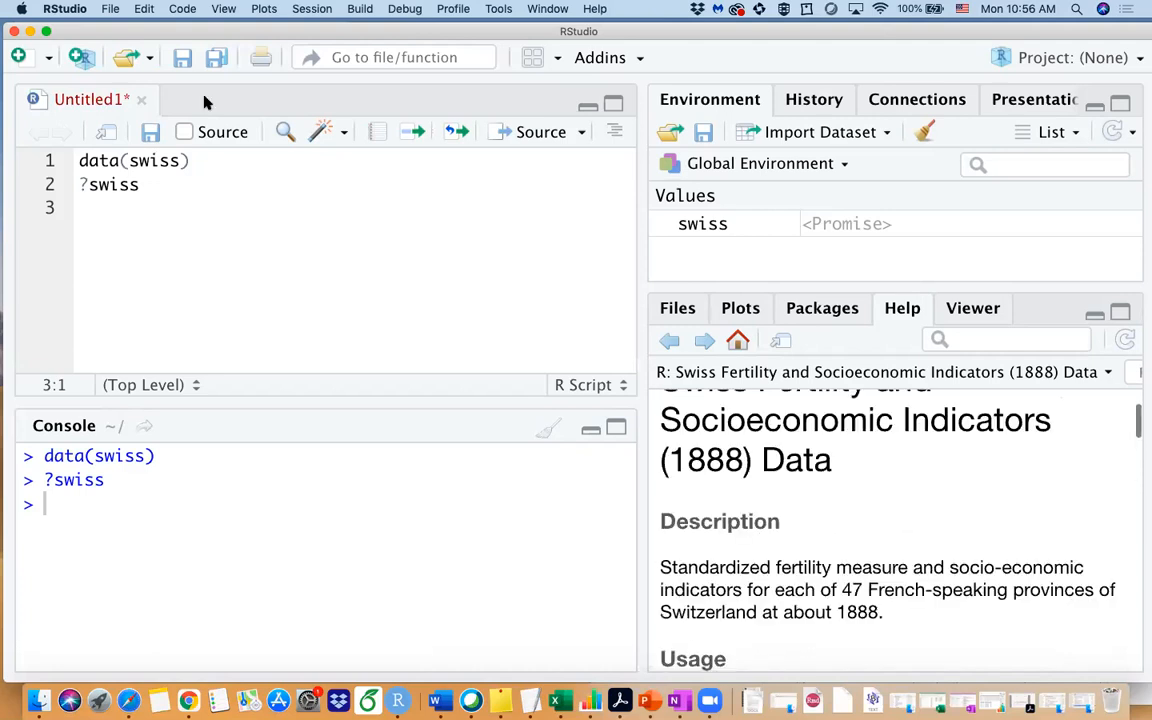
Step: Copy lm(Fertility ~ ., data = swiss) from the step() example and paste it on line 3
click(128, 700)
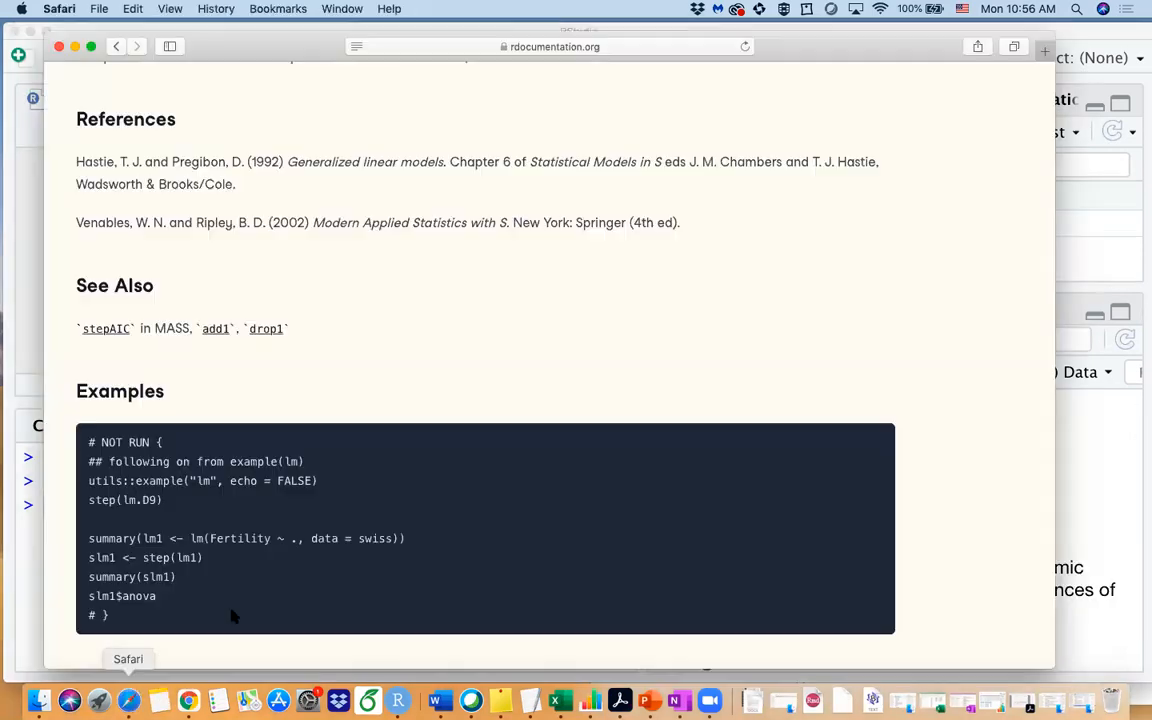
scroll(360, 386, down, 2)
scroll(345, 393, down, 1)
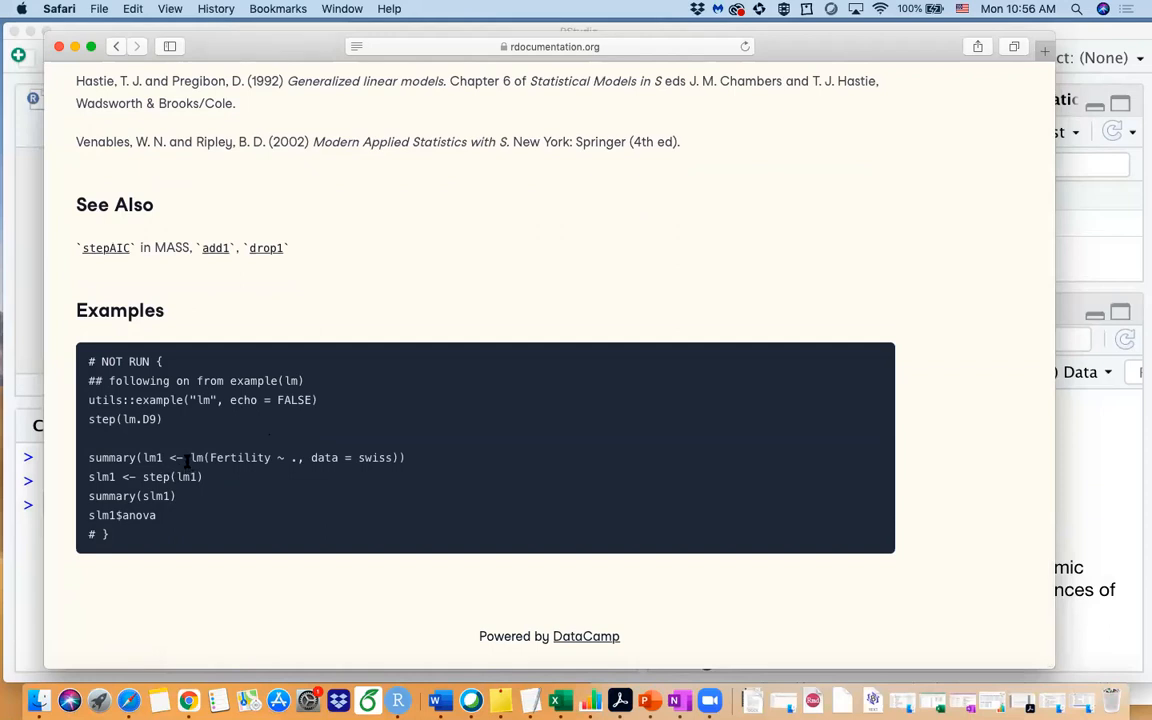
drag(188, 458, 392, 458)
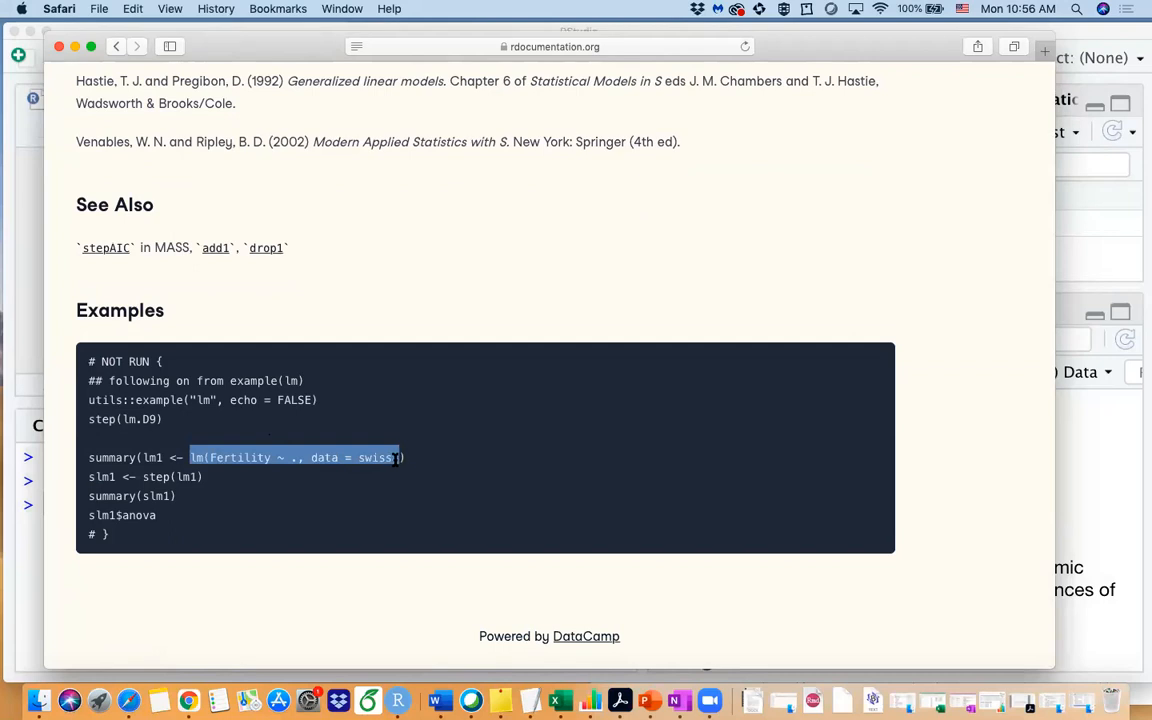
click(30, 285)
text(lm(Fertility ~ ., data = swiss))
scroll(828, 518, down, 3)
scroll(828, 517, down, 2)
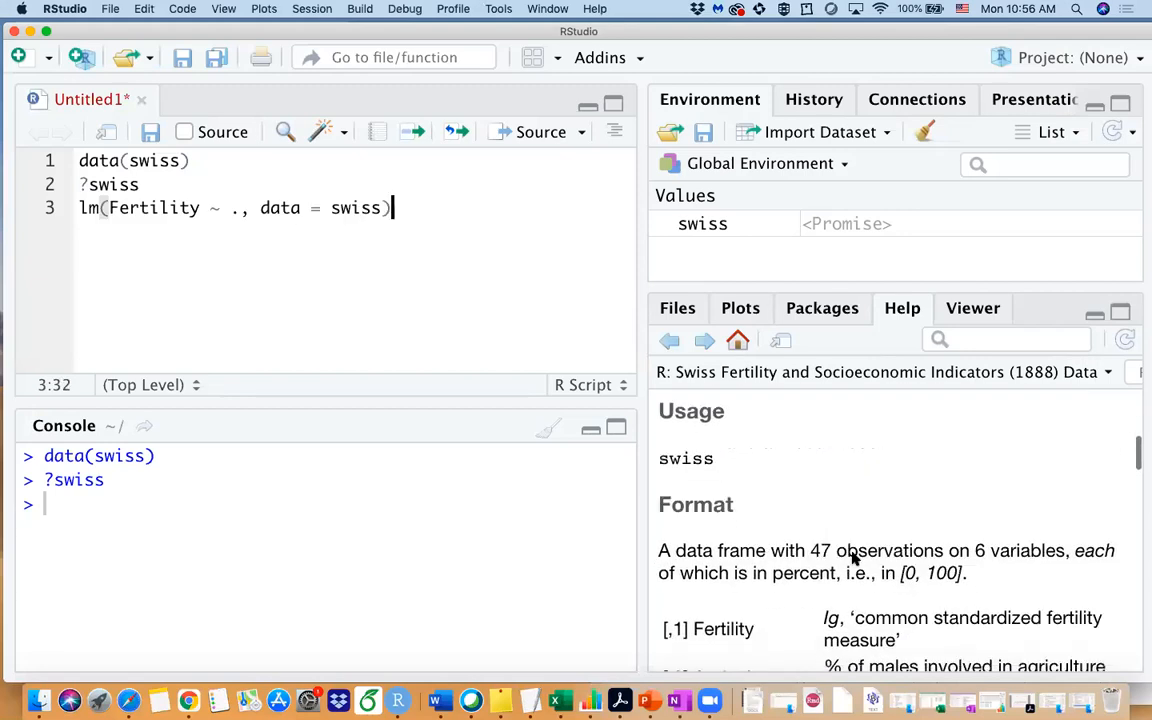
scroll(856, 553, down, 2)
scroll(874, 567, down, 2)
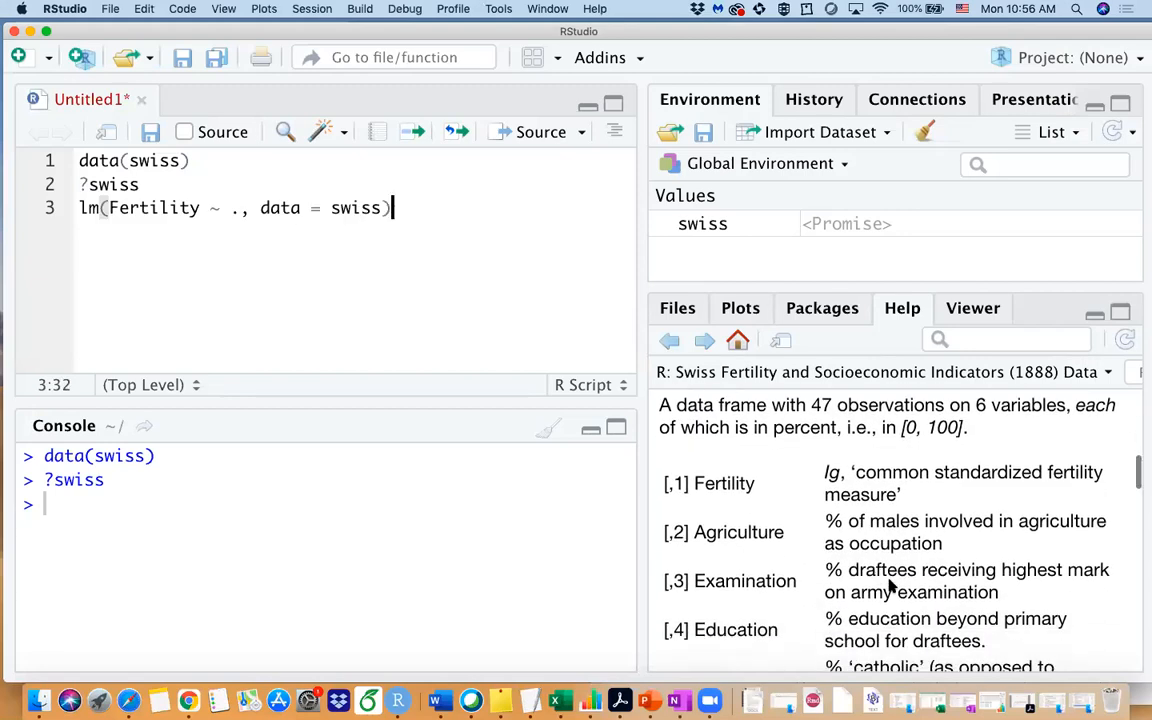
scroll(890, 586, down, 1)
scroll(886, 560, down, 2)
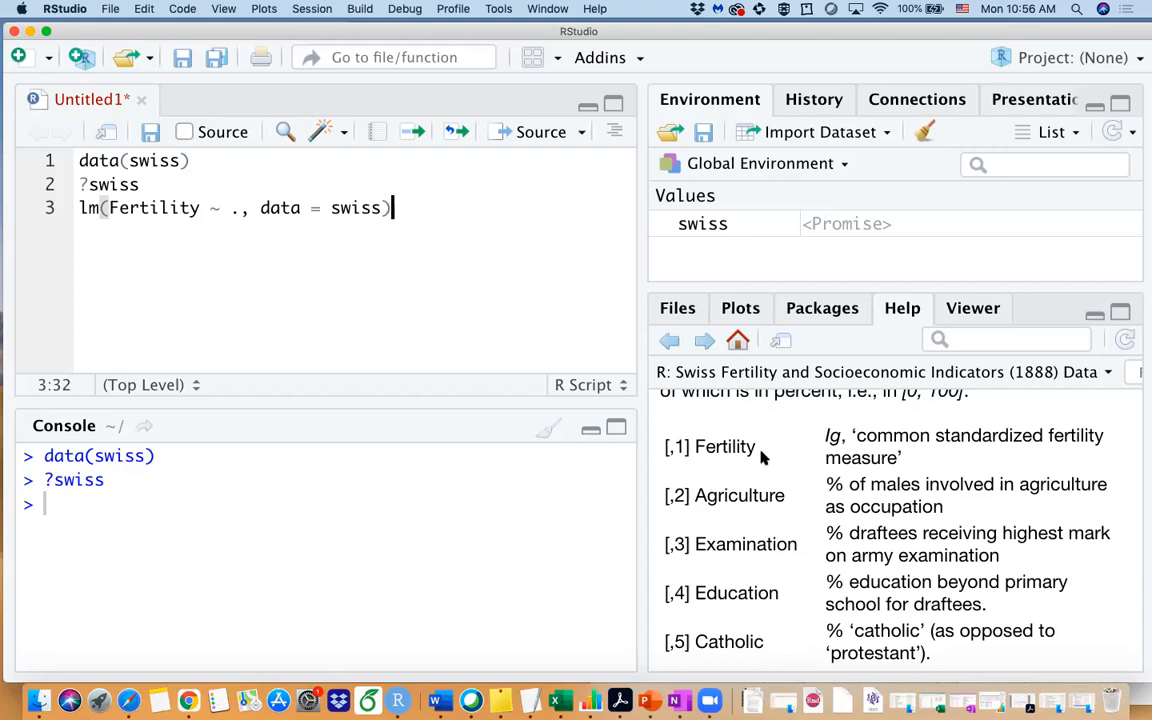
scroll(797, 553, down, 1)
scroll(806, 600, down, 2)
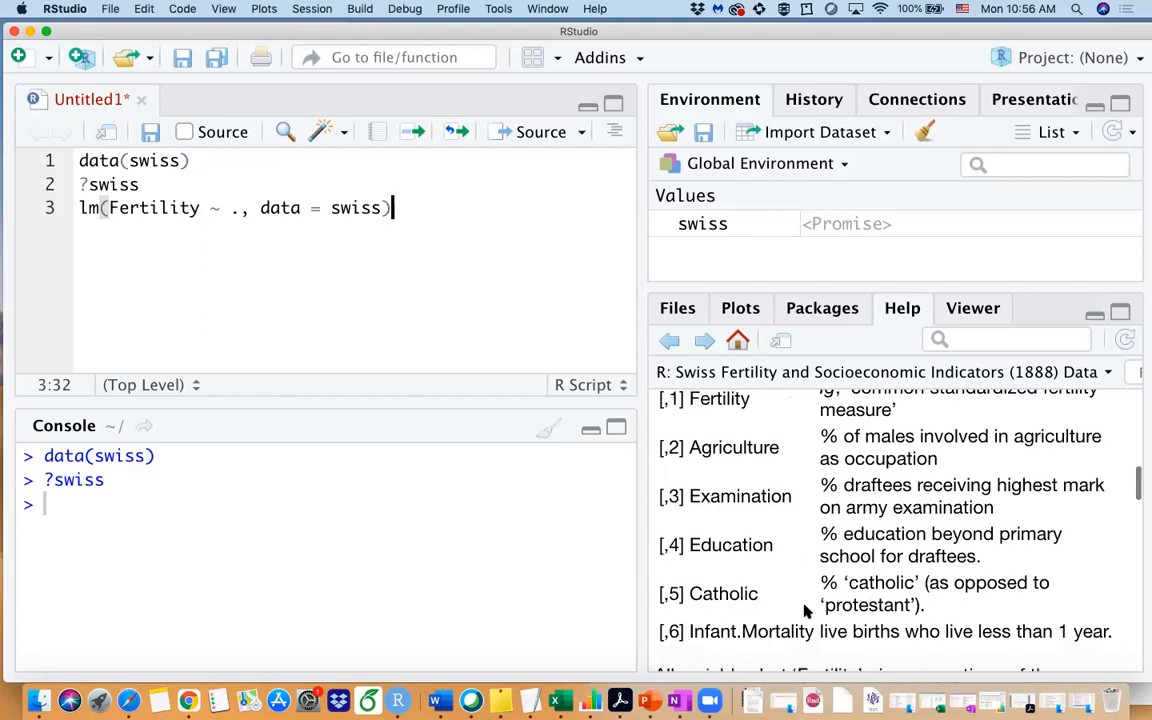
scroll(806, 610, down, 2)
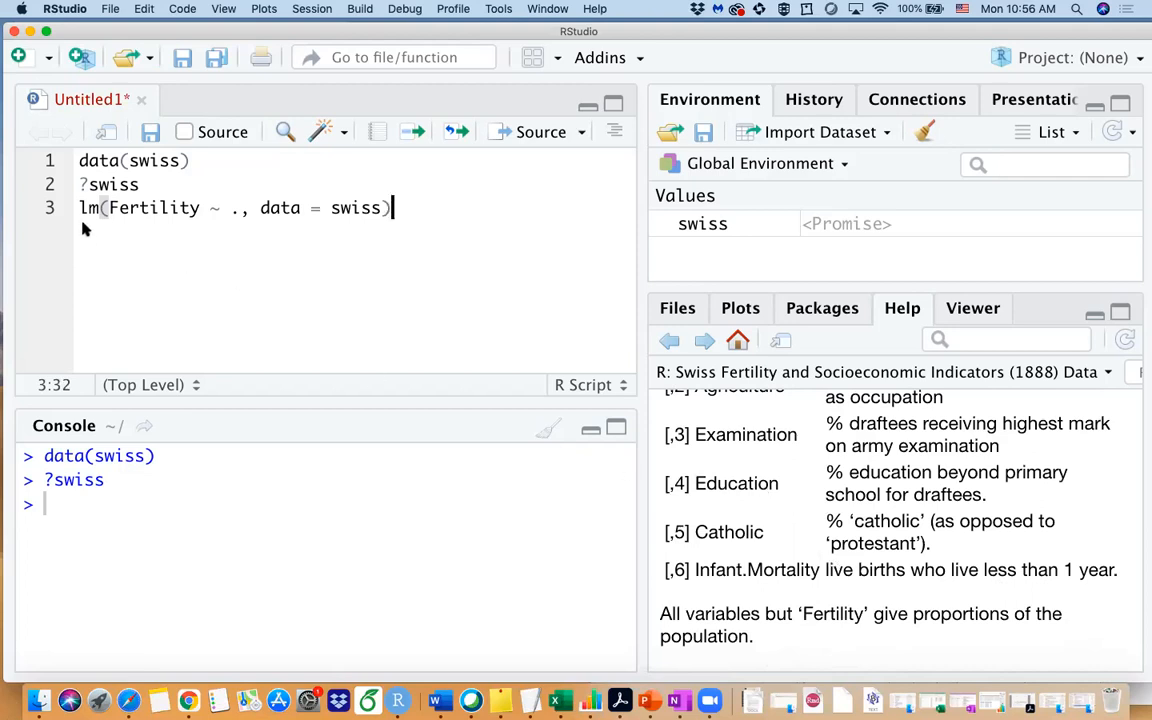
Step: Highlight the lm formula's Fertility response, the ~ . for all other variables, and data = swiss
drag(80, 208, 240, 210)
click(127, 233)
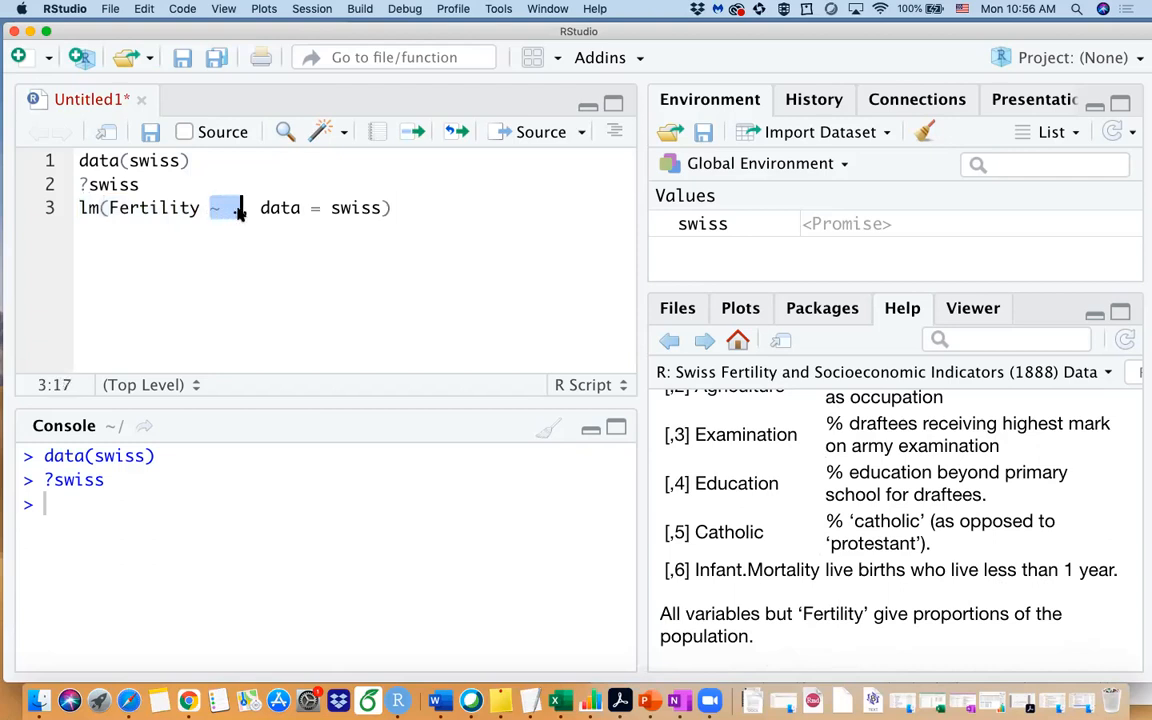
click(239, 211)
drag(237, 213, 221, 213)
click(245, 222)
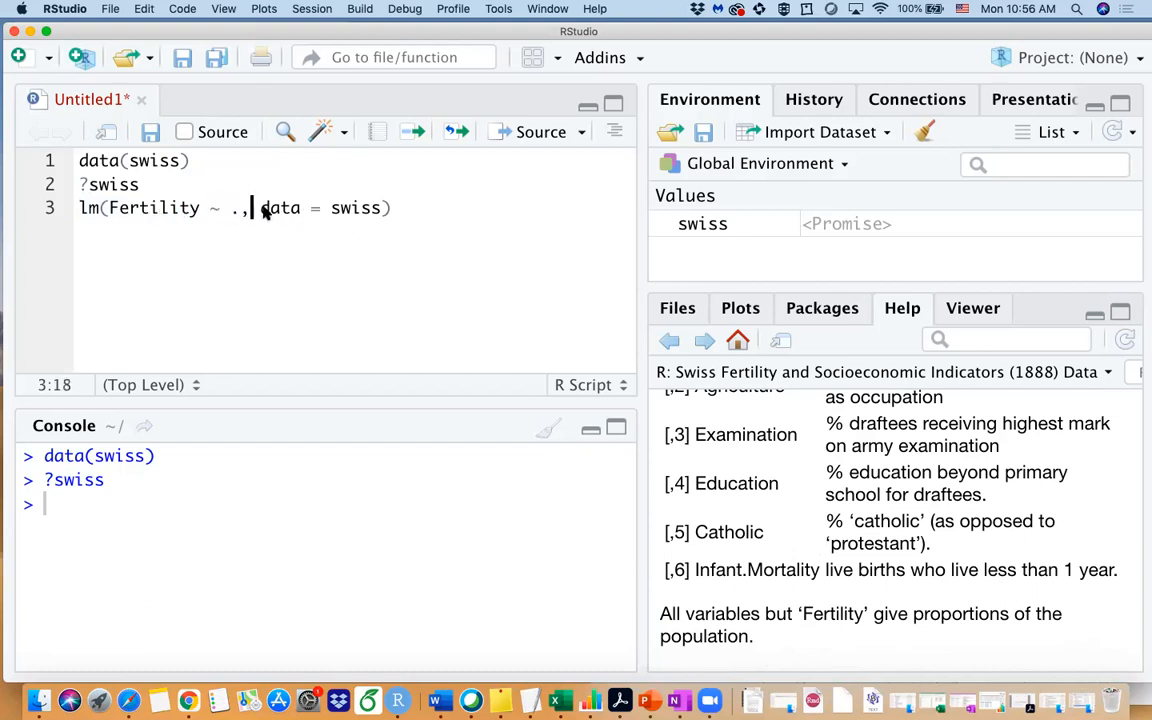
drag(257, 208, 392, 210)
click(397, 218)
Step: Run the full lm line, prefix it with mlr= and run it again to store the model
click(412, 138)
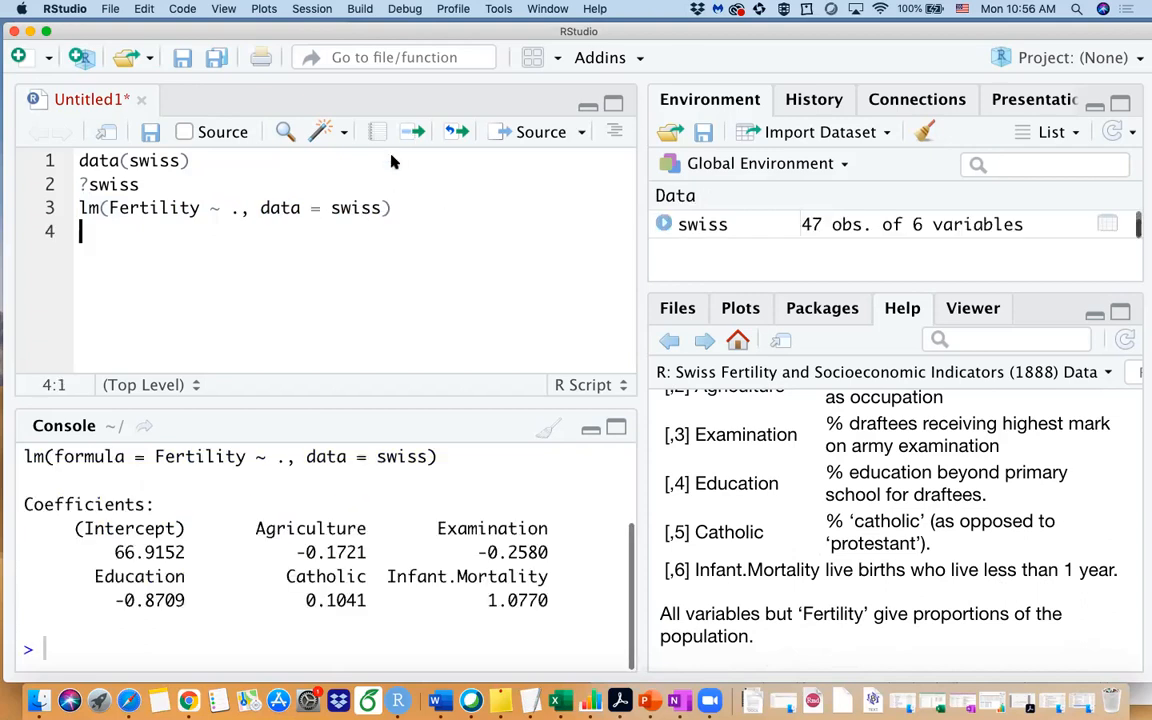
scroll(316, 527, up, 2)
scroll(316, 527, down, 2)
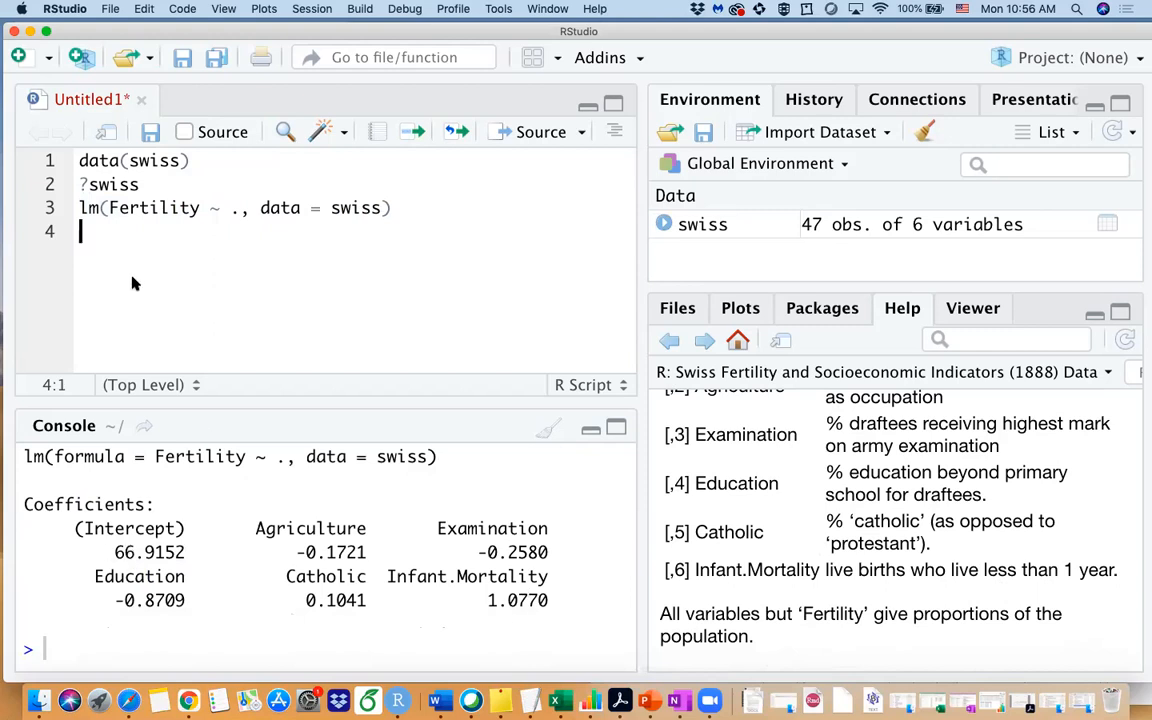
text(model)
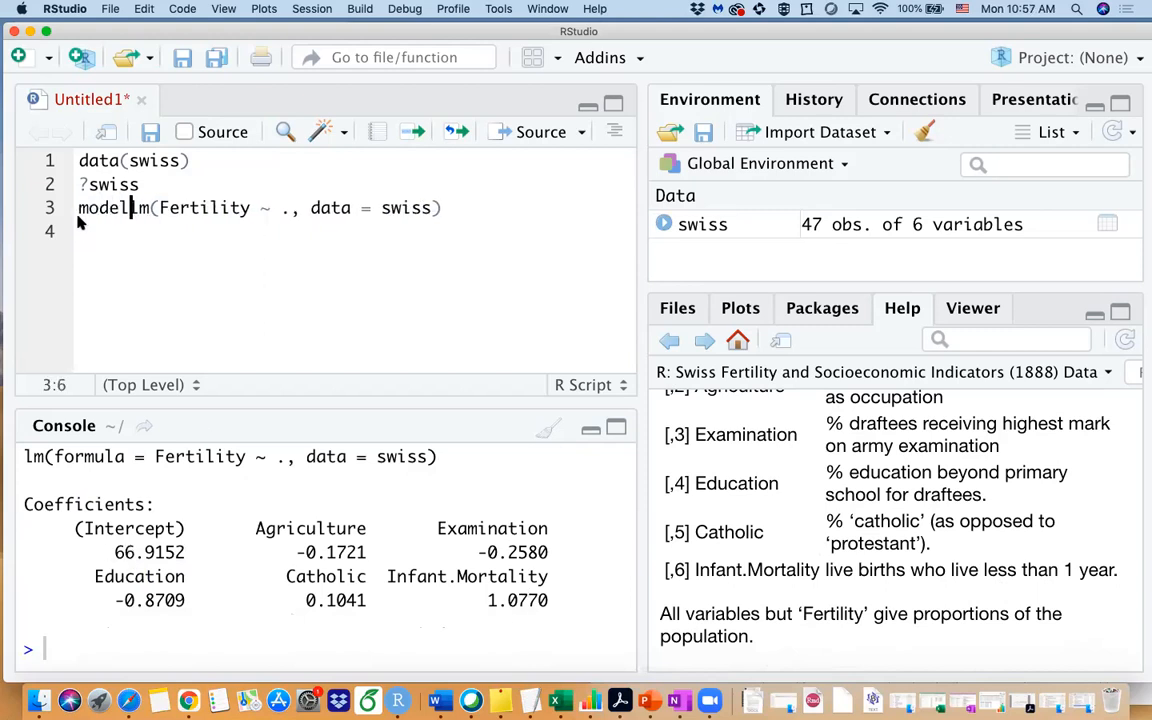
text(=)
drag(126, 208, 72, 212)
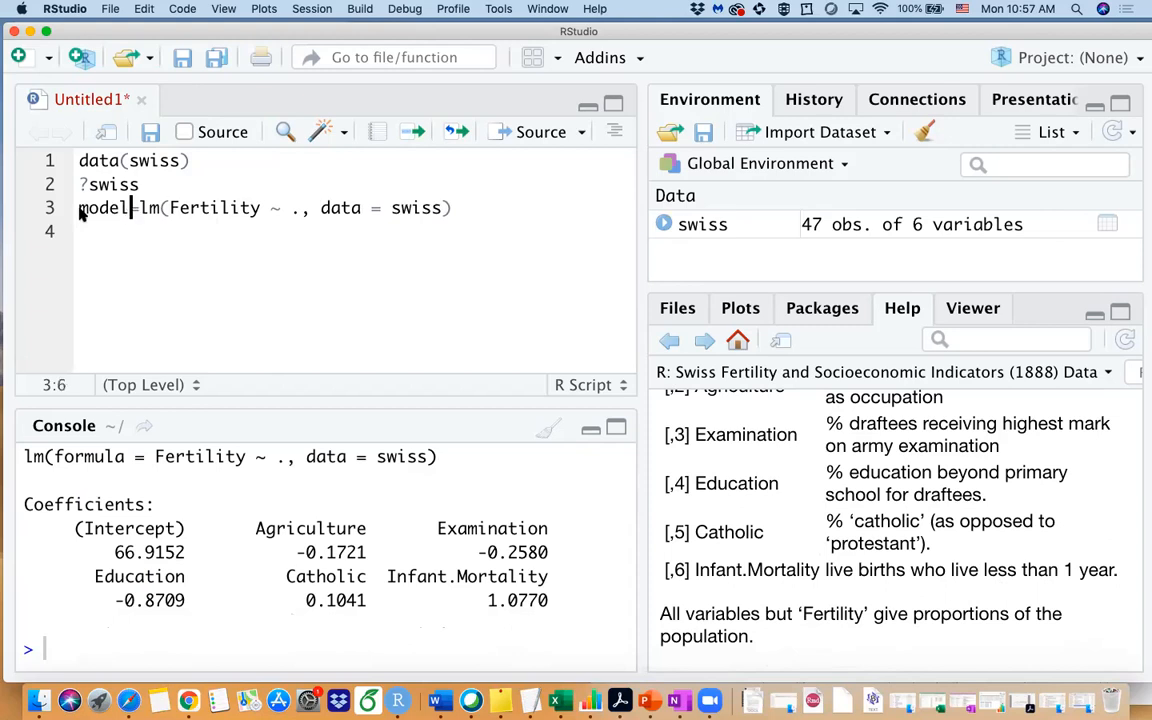
text(mlr)
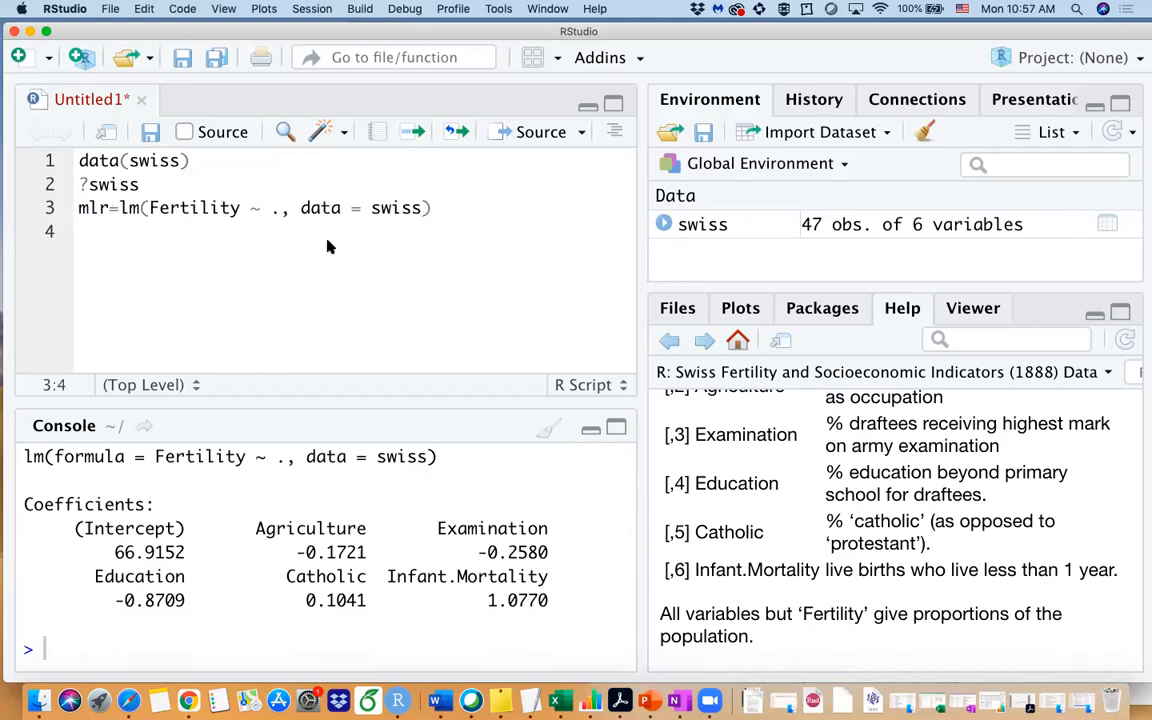
click(457, 133)
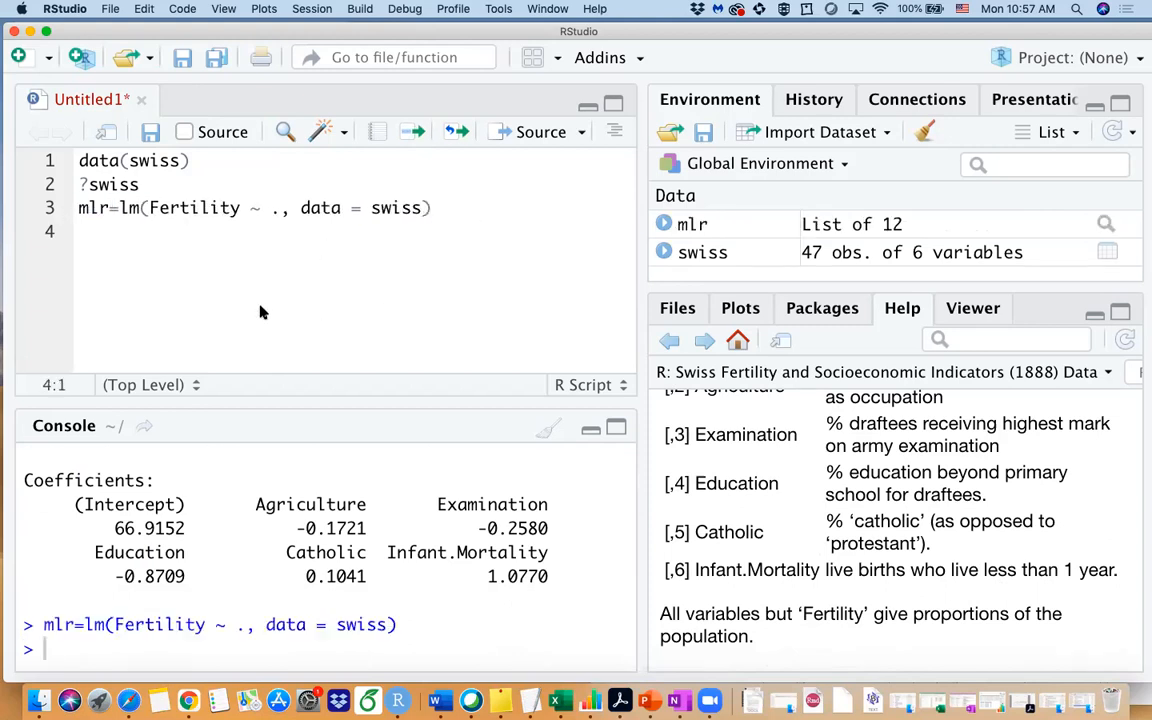
Step: Write summary(mlr) on a new line 4
key(BackSpace)
key(Return)
text(k)
key(BackSpace)
text(suu)
key(BackSpace)
text(mmary(mlr)
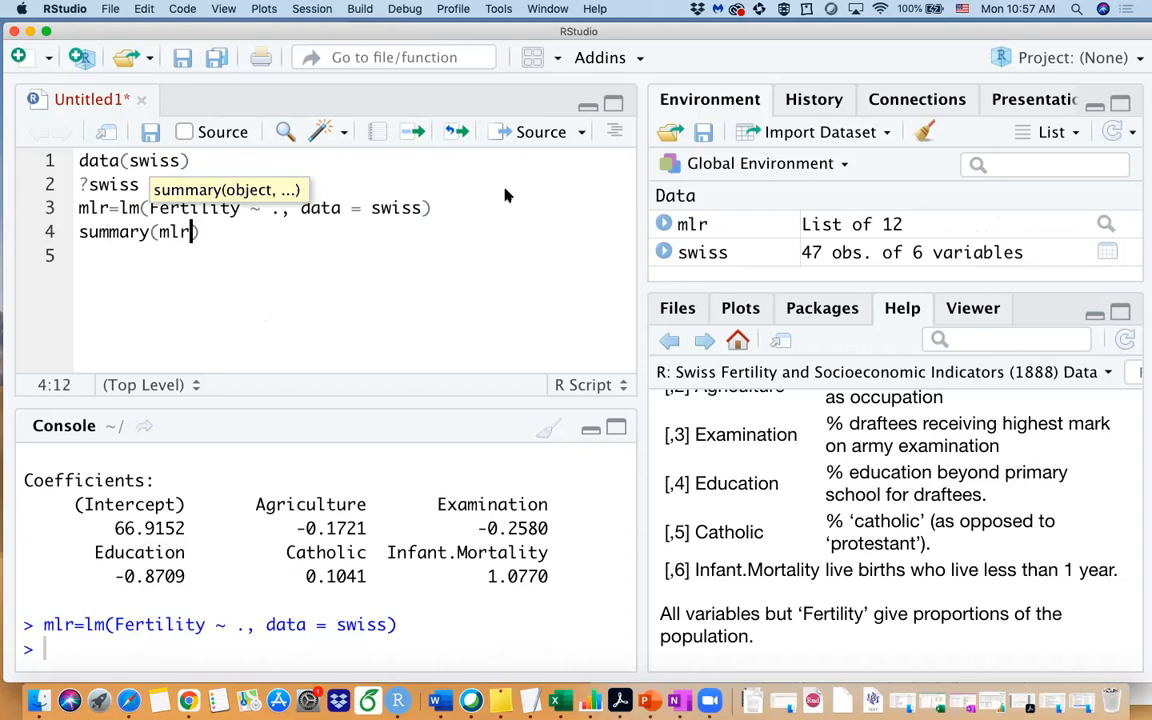
text())
Step: Run summary(mlr) and enlarge the console to show its full output
click(410, 138)
scroll(320, 545, up, 4)
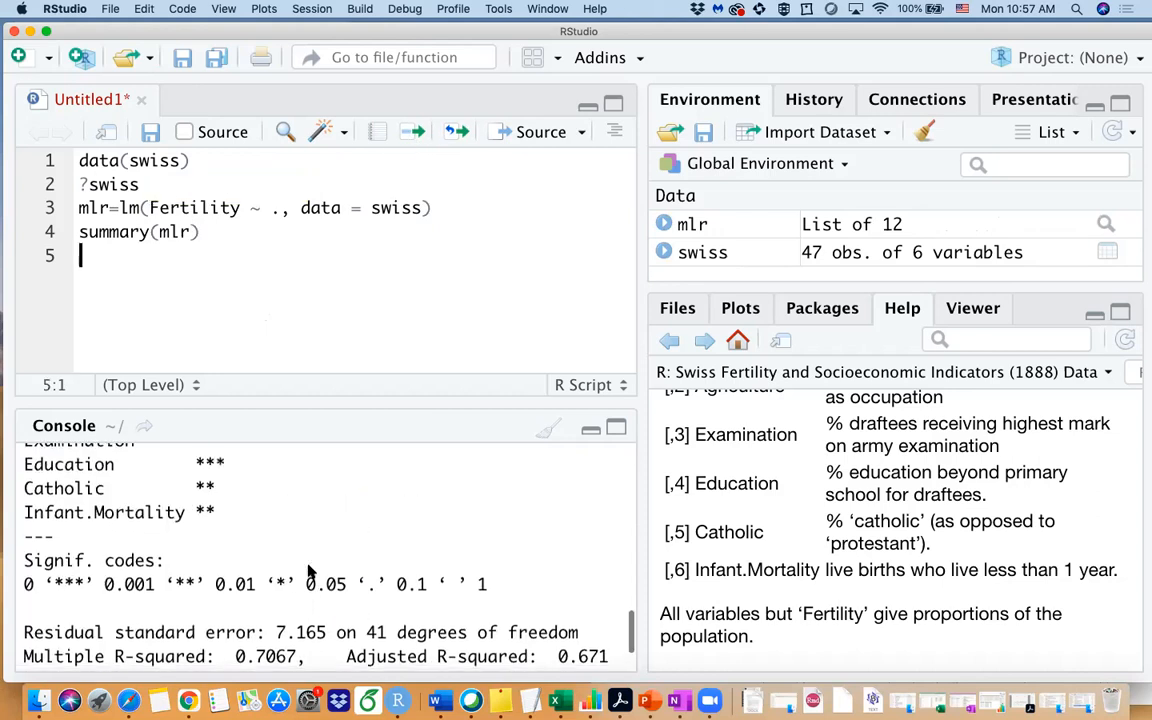
drag(643, 468, 669, 470)
drag(825, 480, 882, 492)
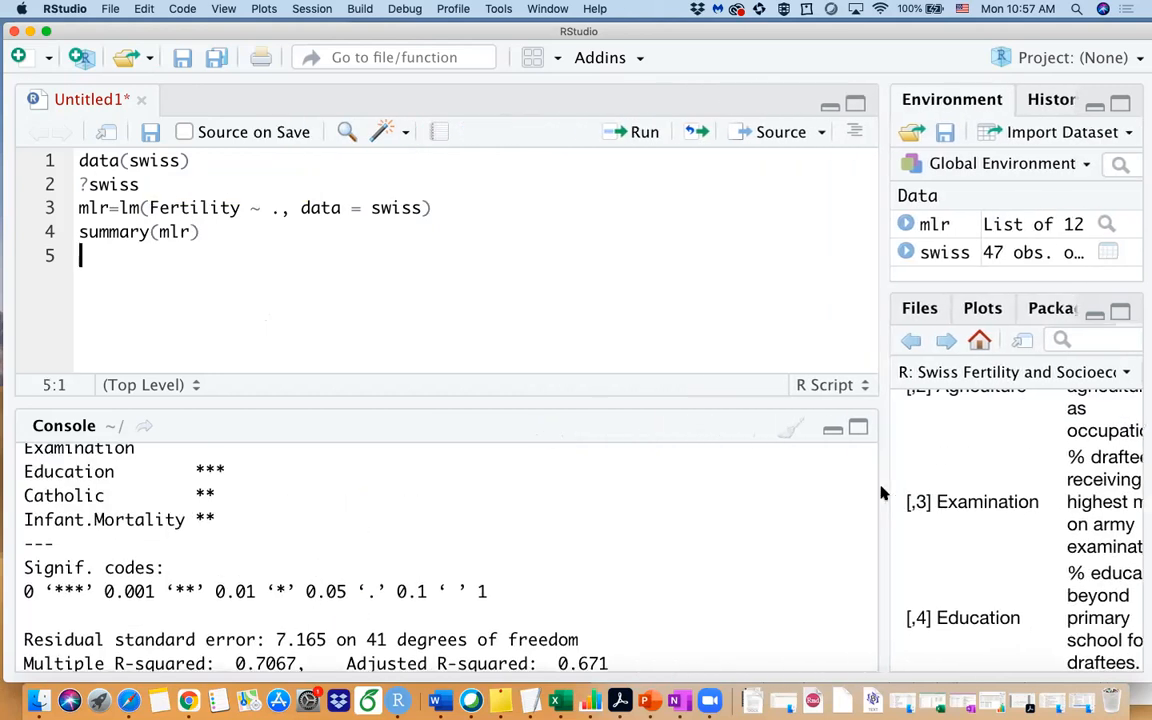
click(243, 233)
click(636, 132)
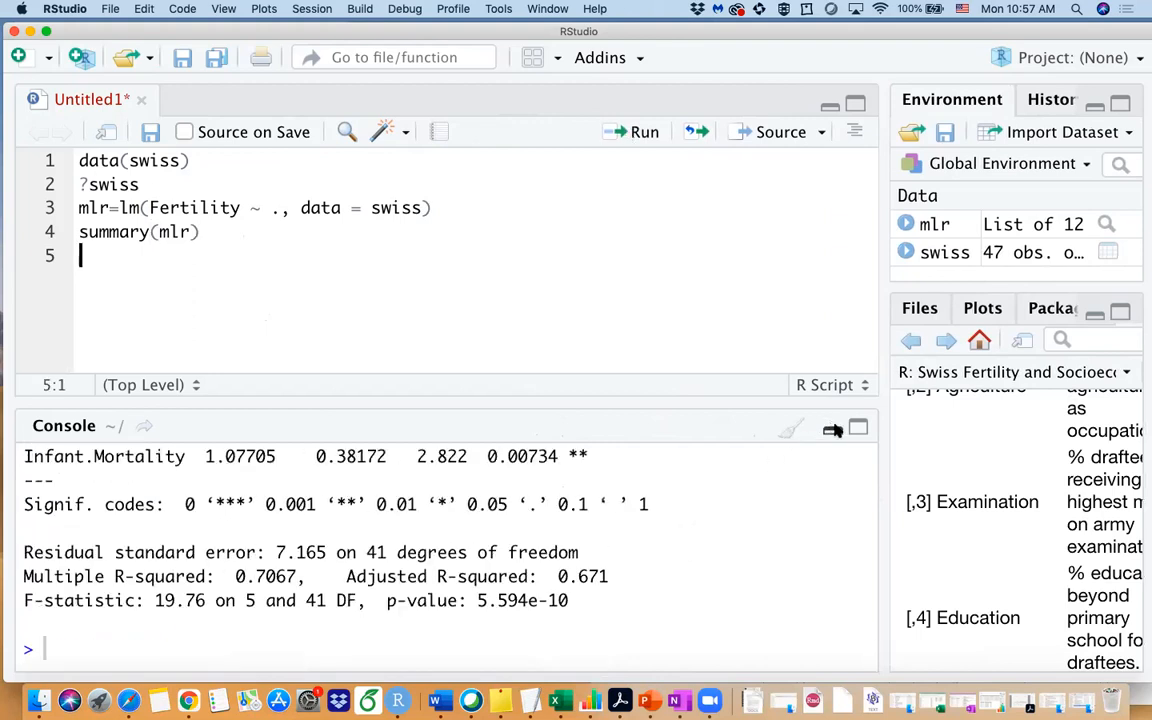
drag(700, 405, 725, 218)
scroll(658, 400, up, 3)
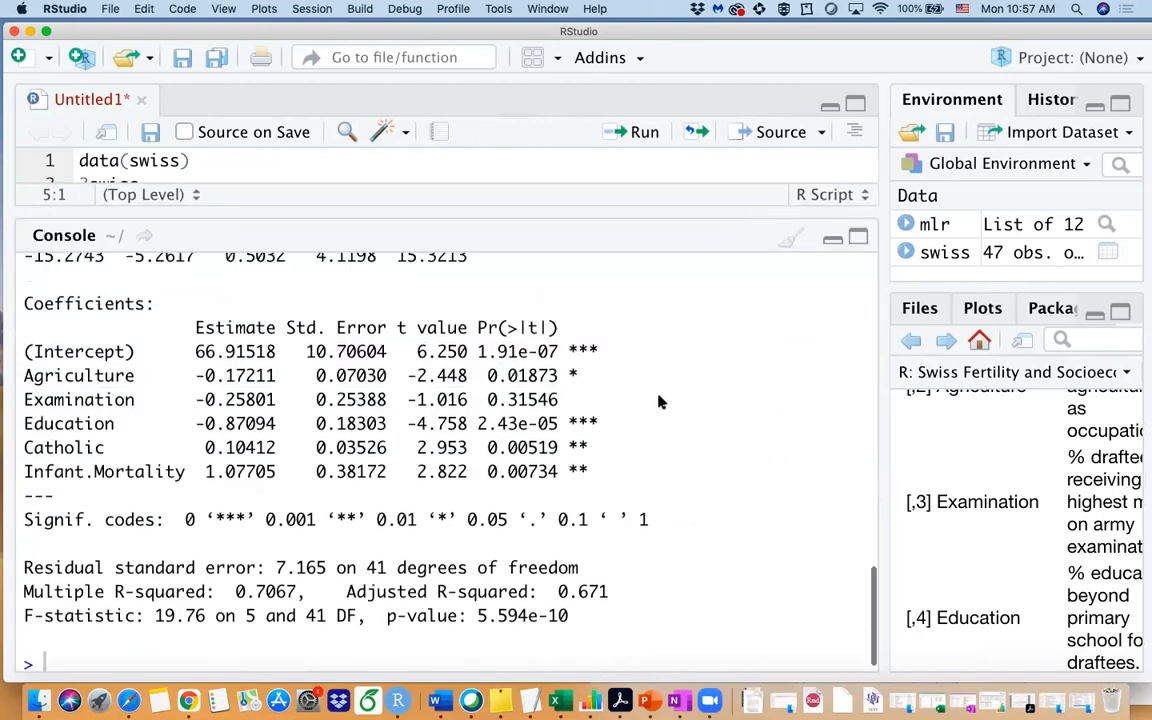
scroll(658, 400, down, 1)
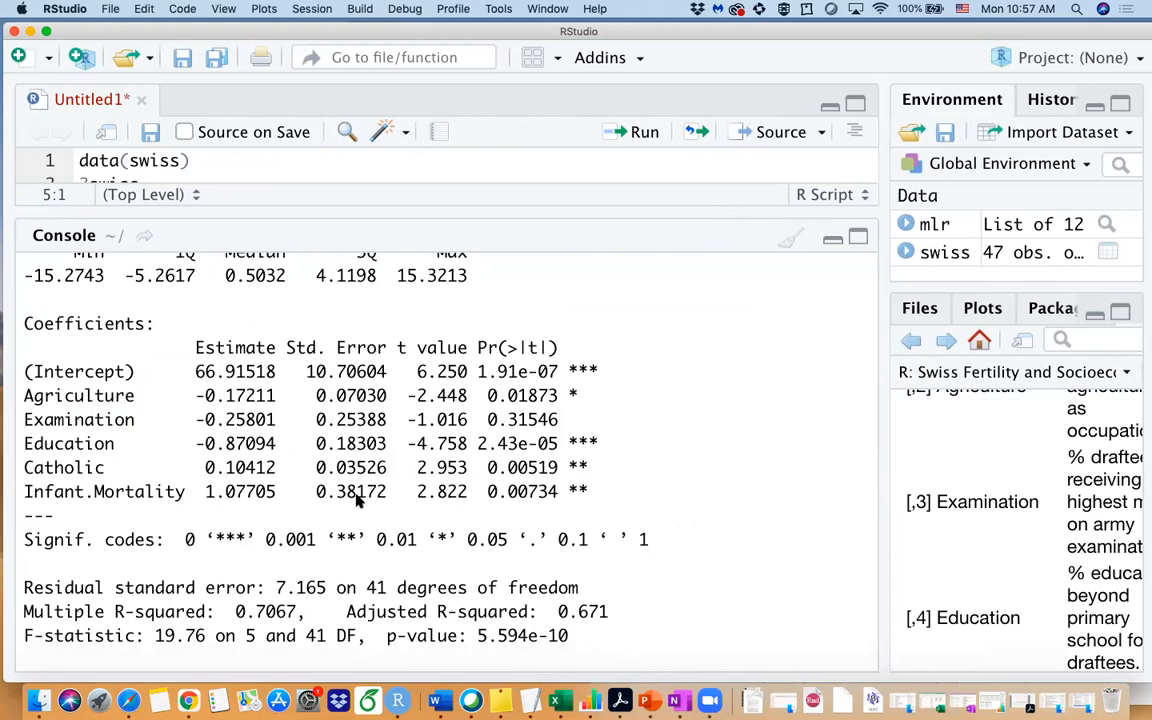
Step: Highlight the predictors' p-values and overall p-value 5.594e-10, then collapse the console
drag(490, 396, 608, 506)
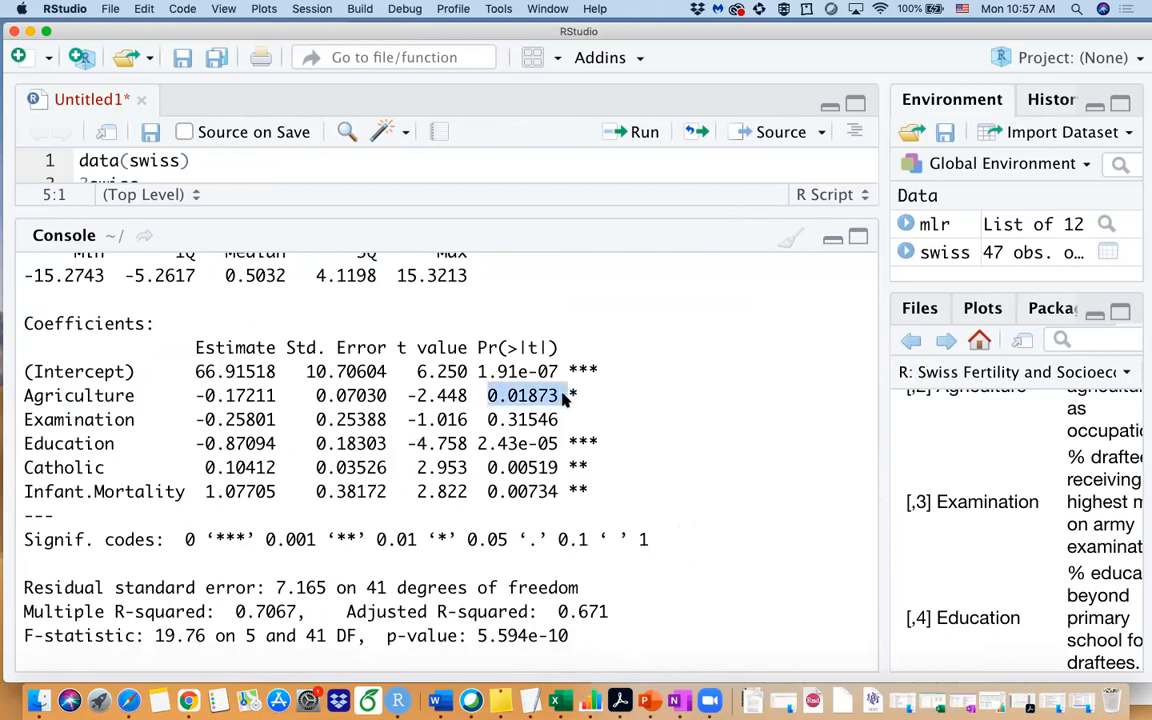
scroll(608, 506, down, 1)
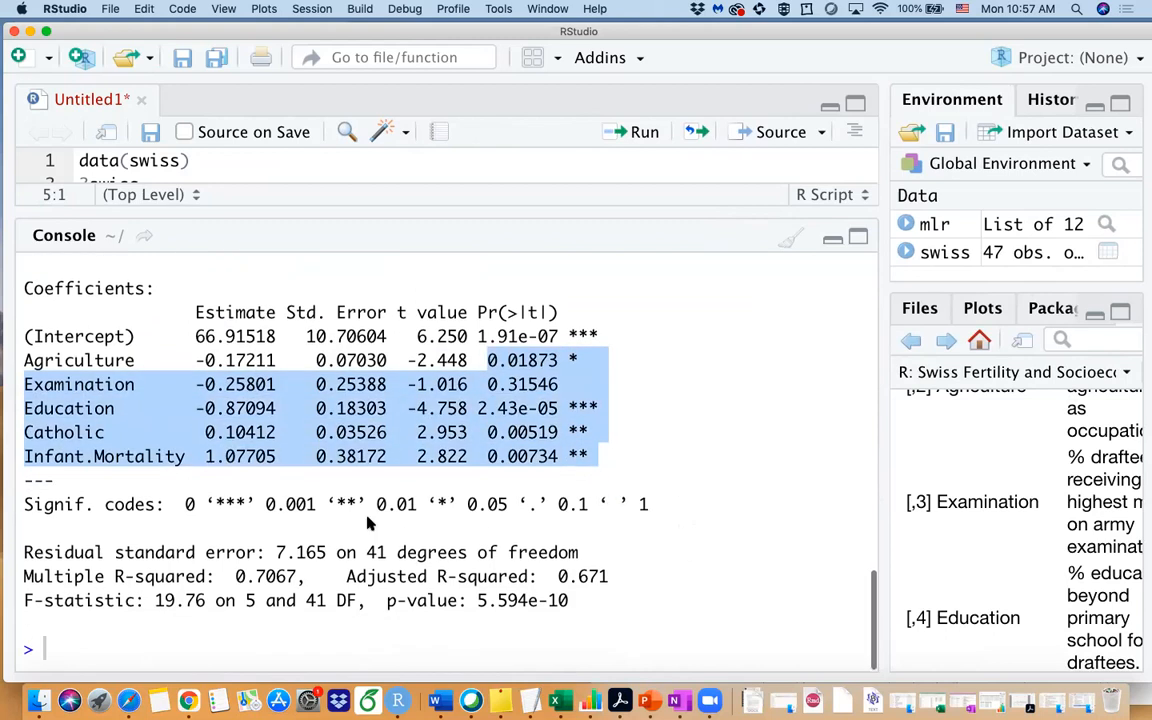
drag(24, 577, 311, 586)
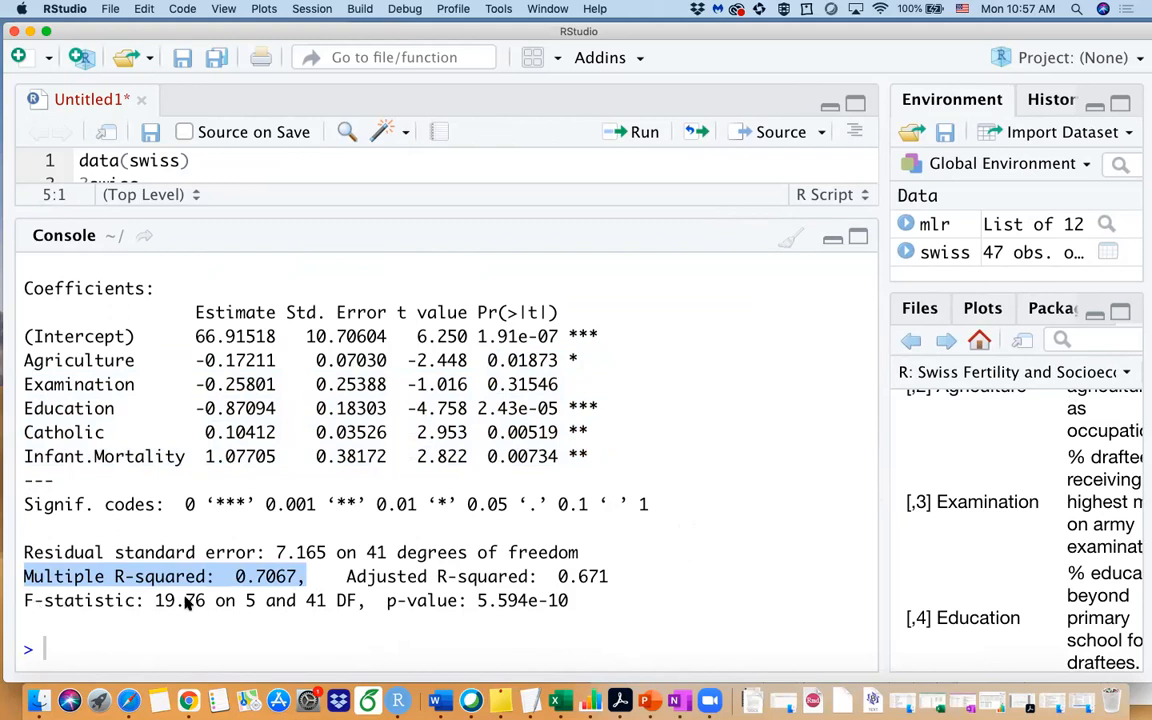
click(380, 605)
drag(380, 605, 596, 604)
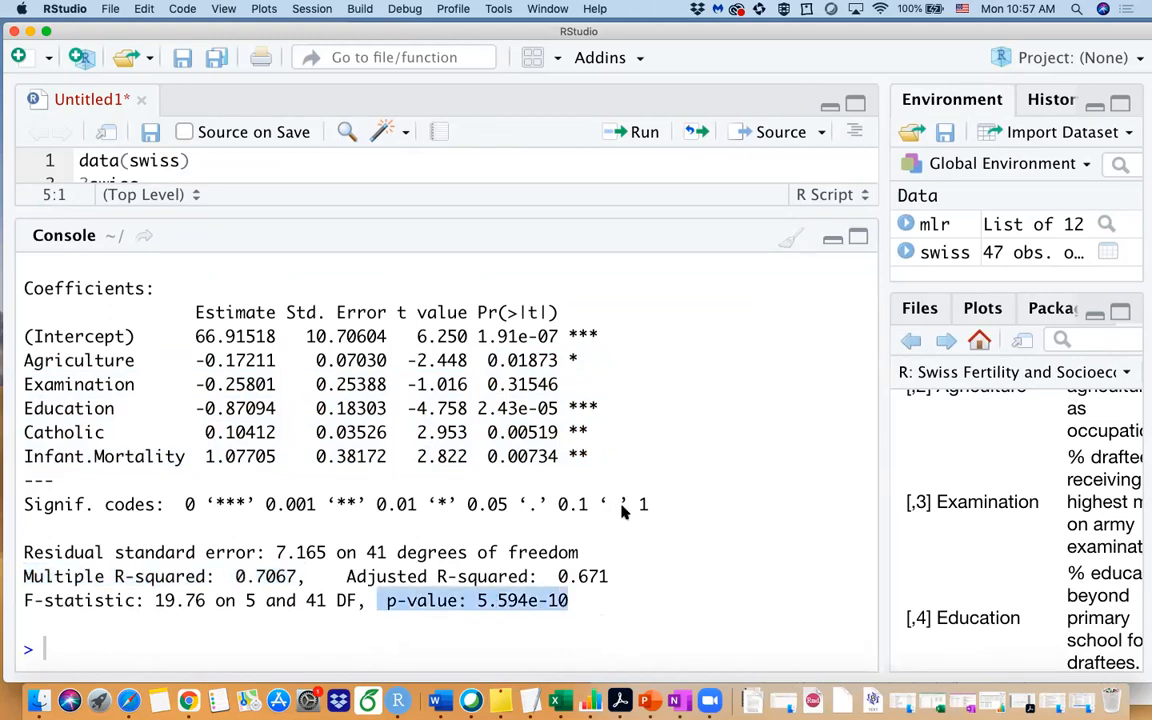
click(832, 239)
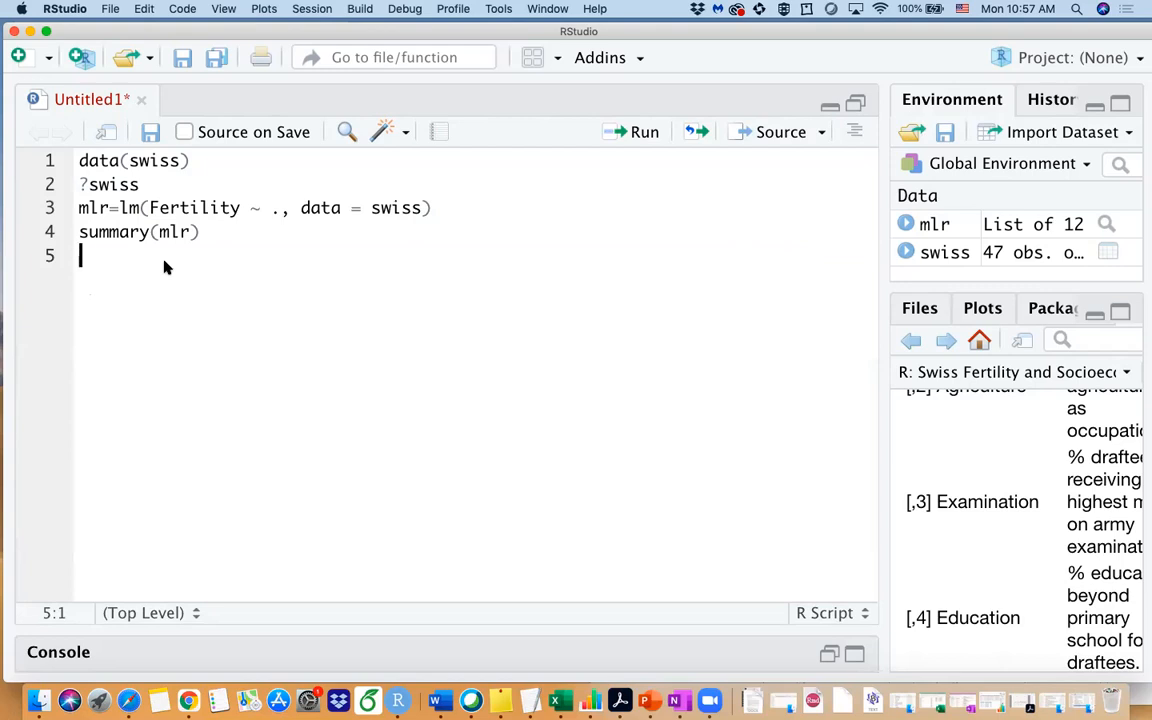
Step: Add a full model comment to line 3 and write step(mlr) #both direction on line 5
click(476, 207)
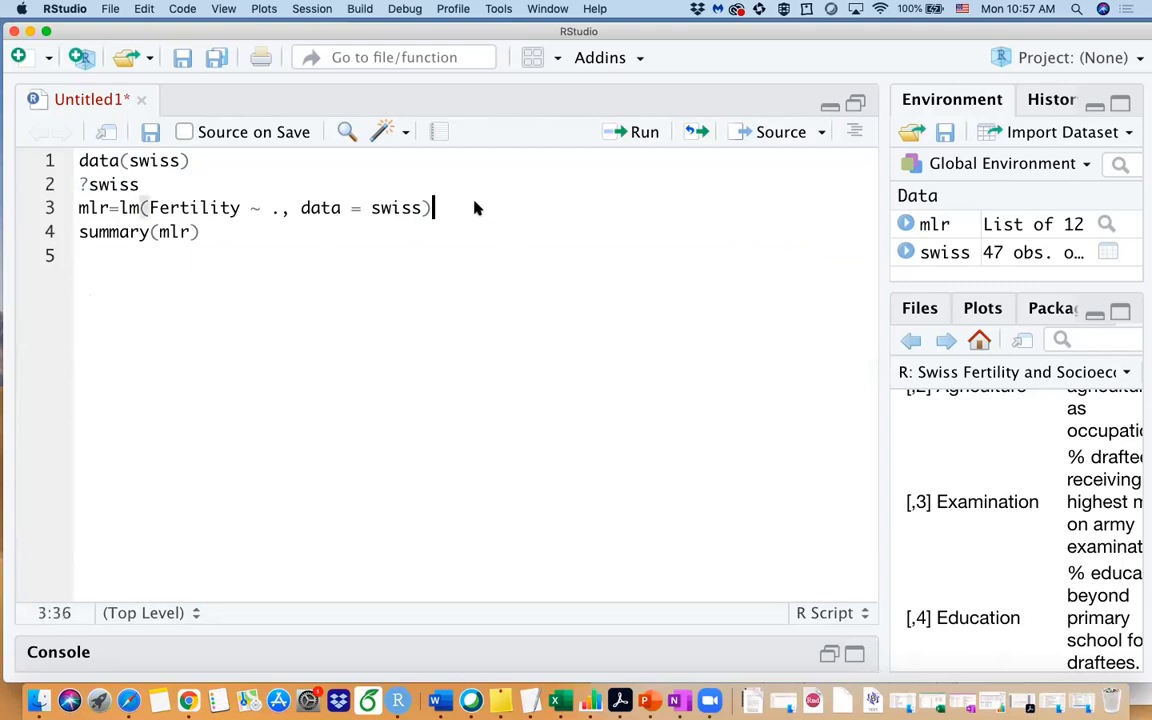
text(#full model)
key(Return)
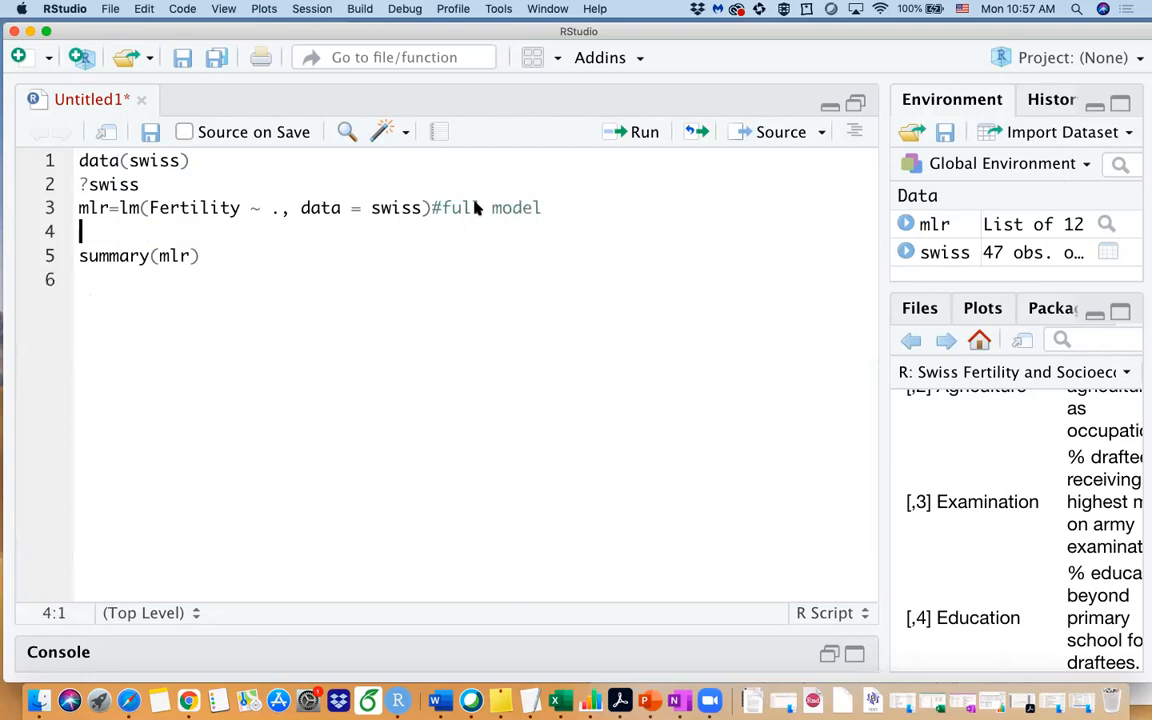
key(BackSpace)
click(174, 289)
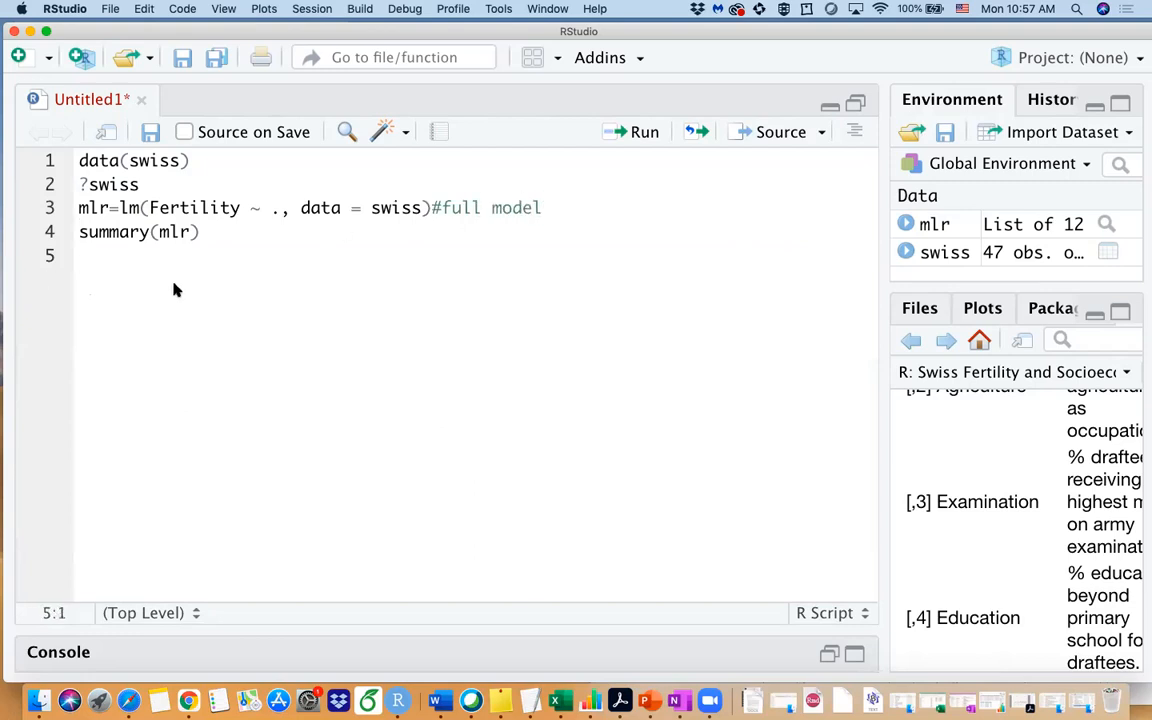
text(se)
key(BackSpace)
text(te)
text(p(mlr)
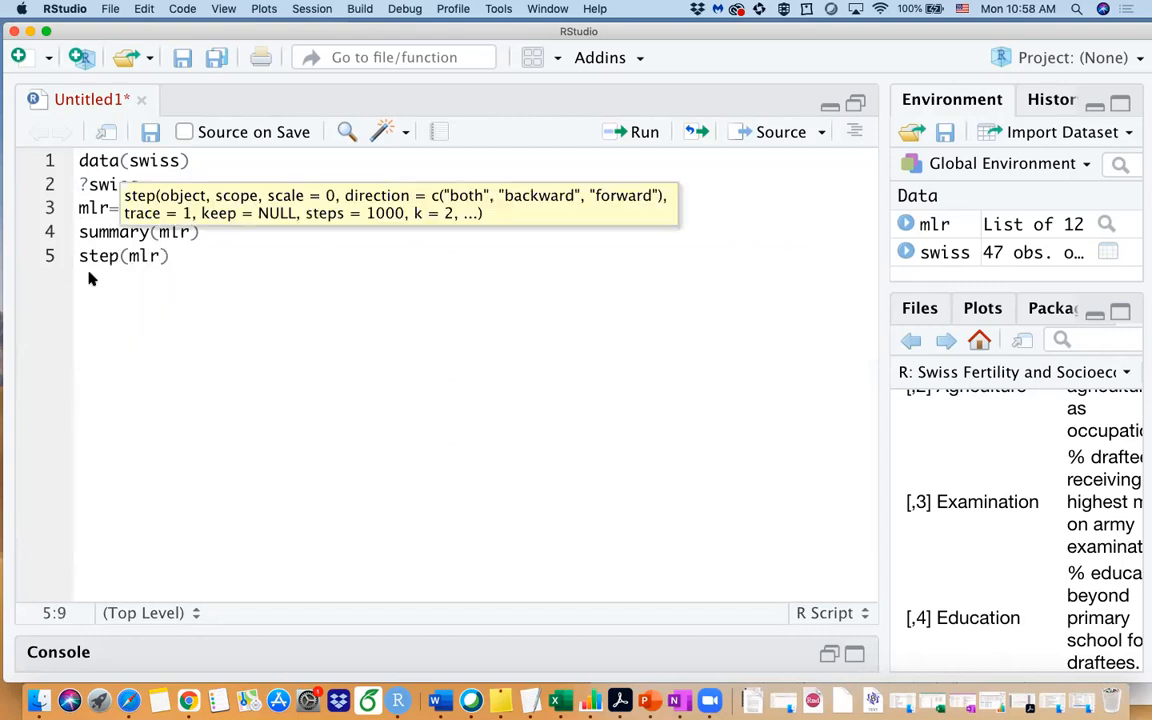
click(81, 257)
click(198, 265)
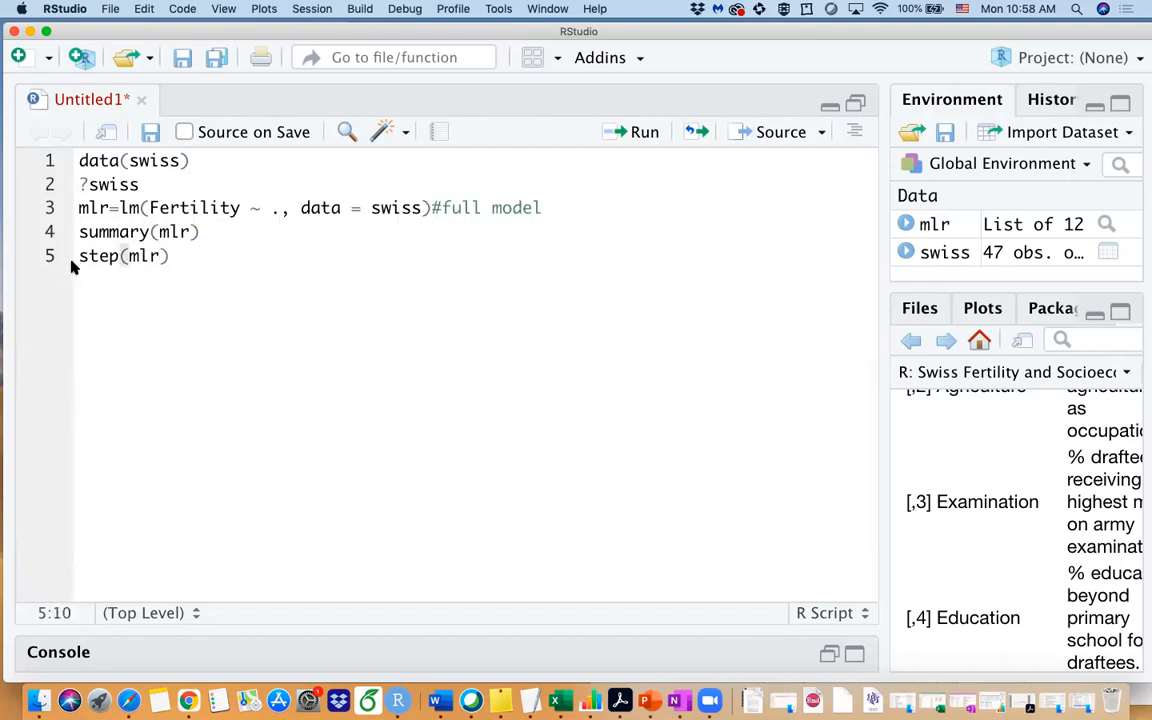
click(75, 258)
click(226, 258)
text(#)
text(both )
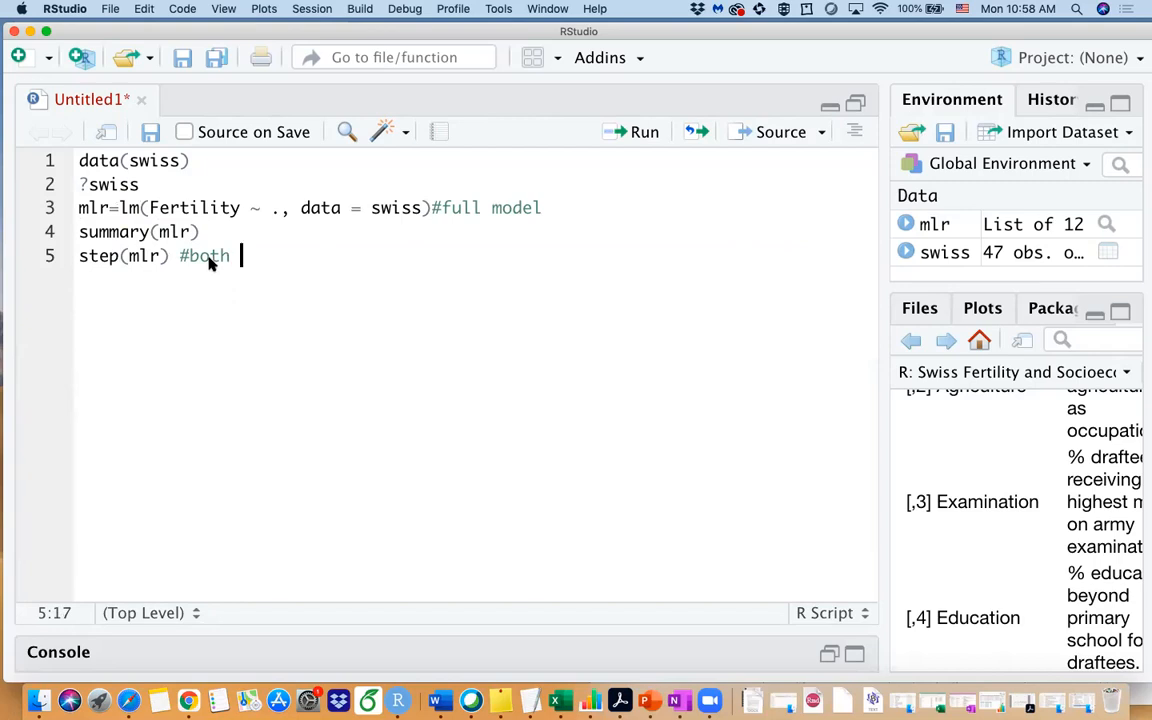
text(direction)
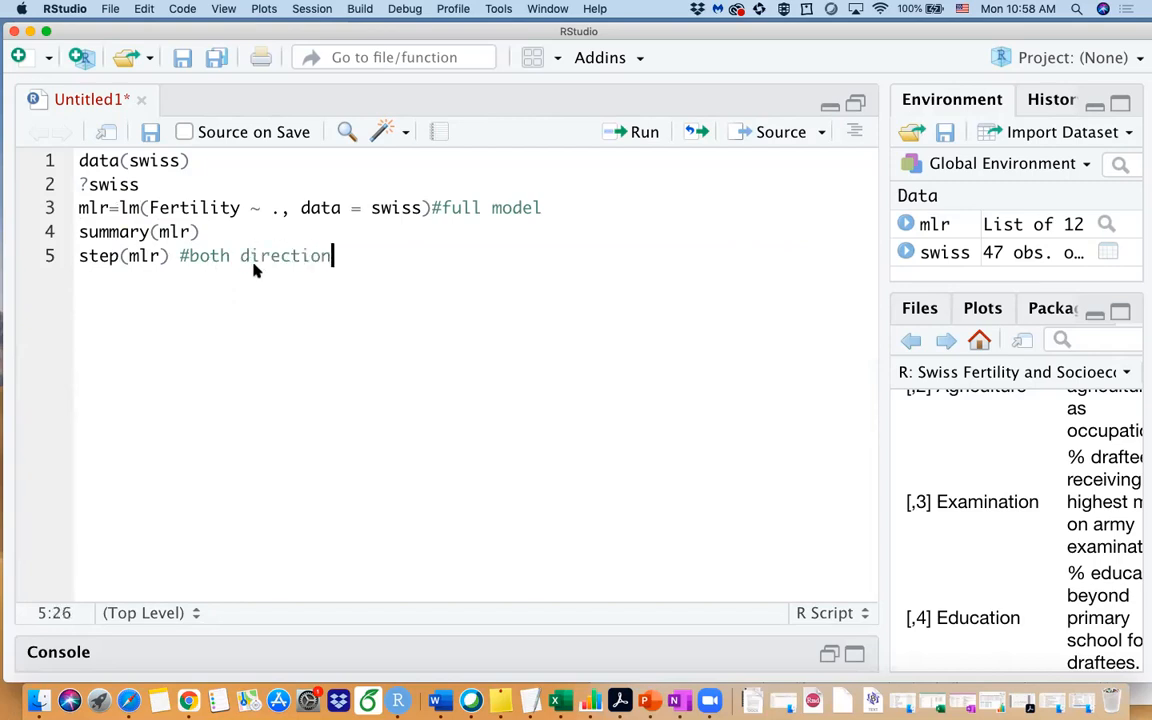
Step: Prefix line 5 with model.final= so the stepwise result is assigned
click(79, 262)
text(model)
key(BackSpace)
key(BackSpace)
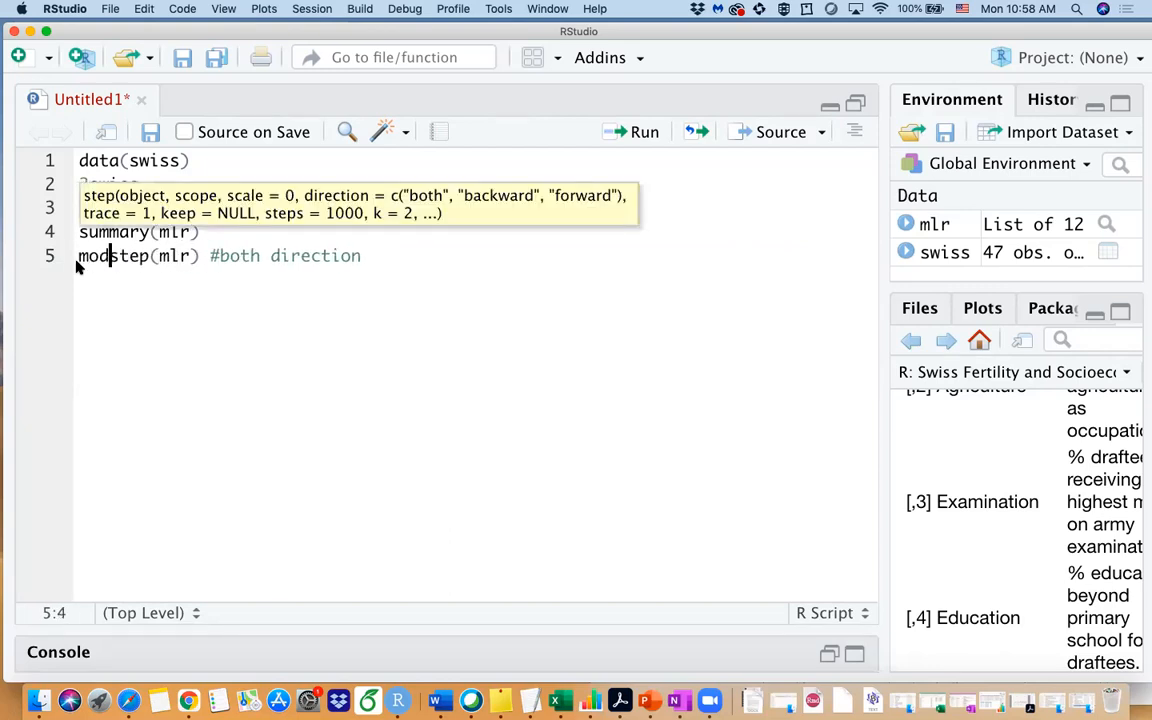
text(el.final<)
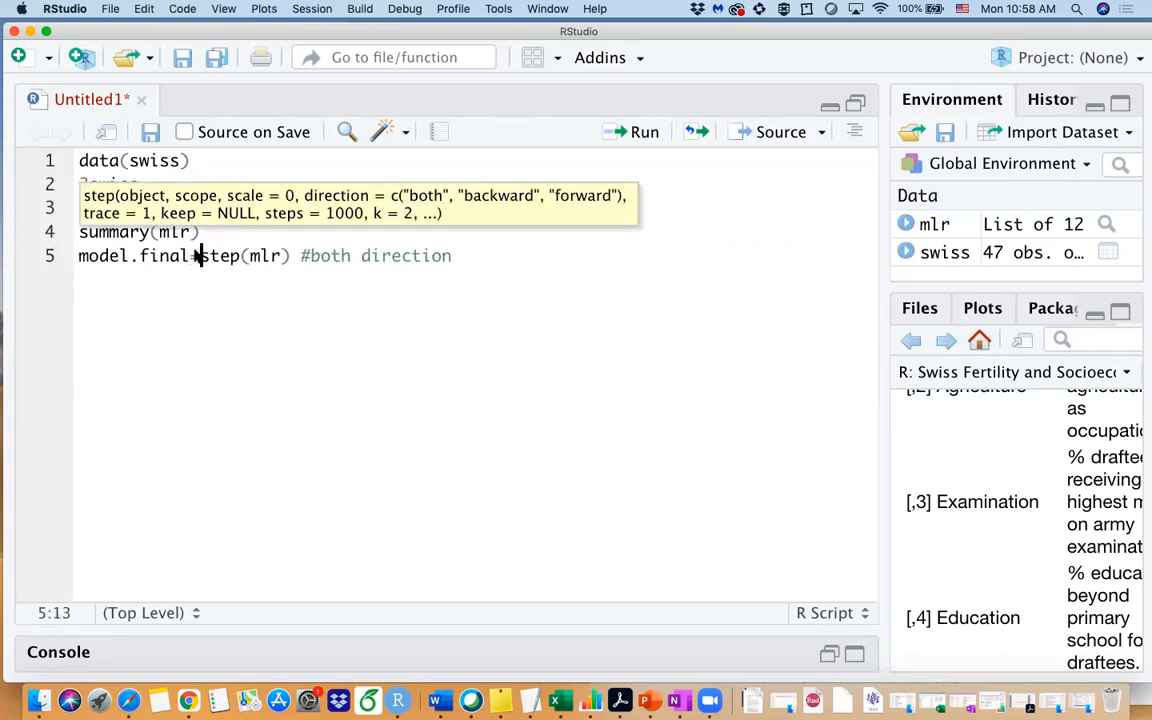
drag(276, 258, 296, 257)
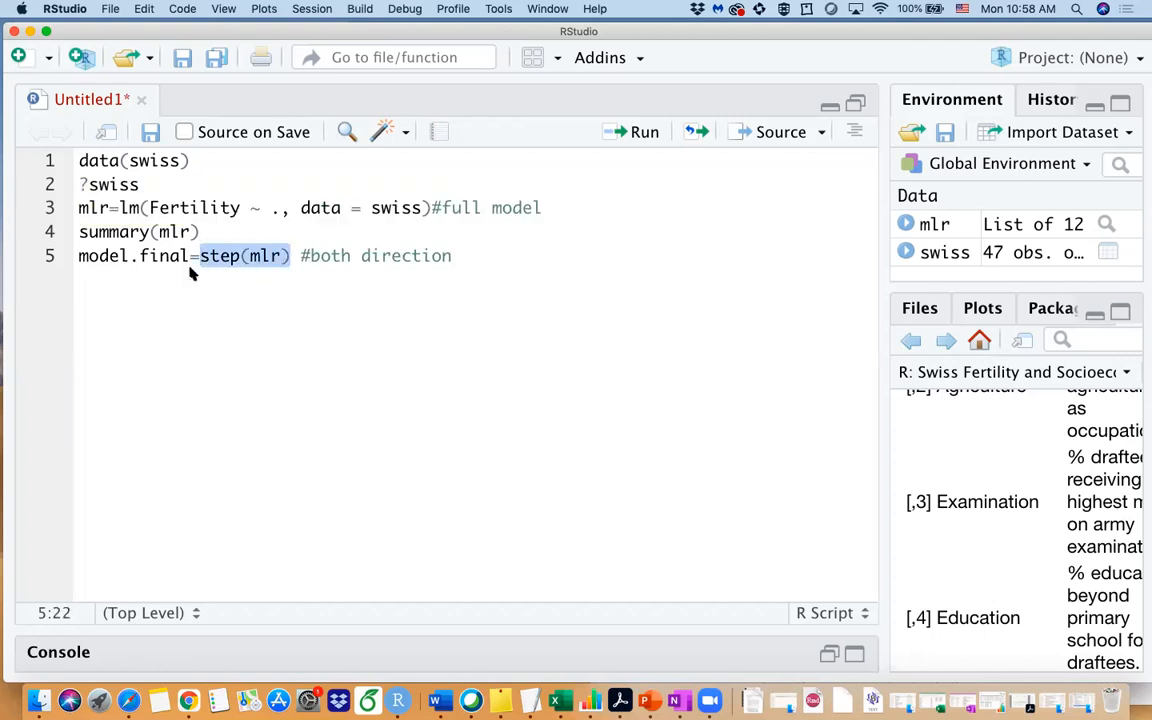
click(171, 256)
click(258, 257)
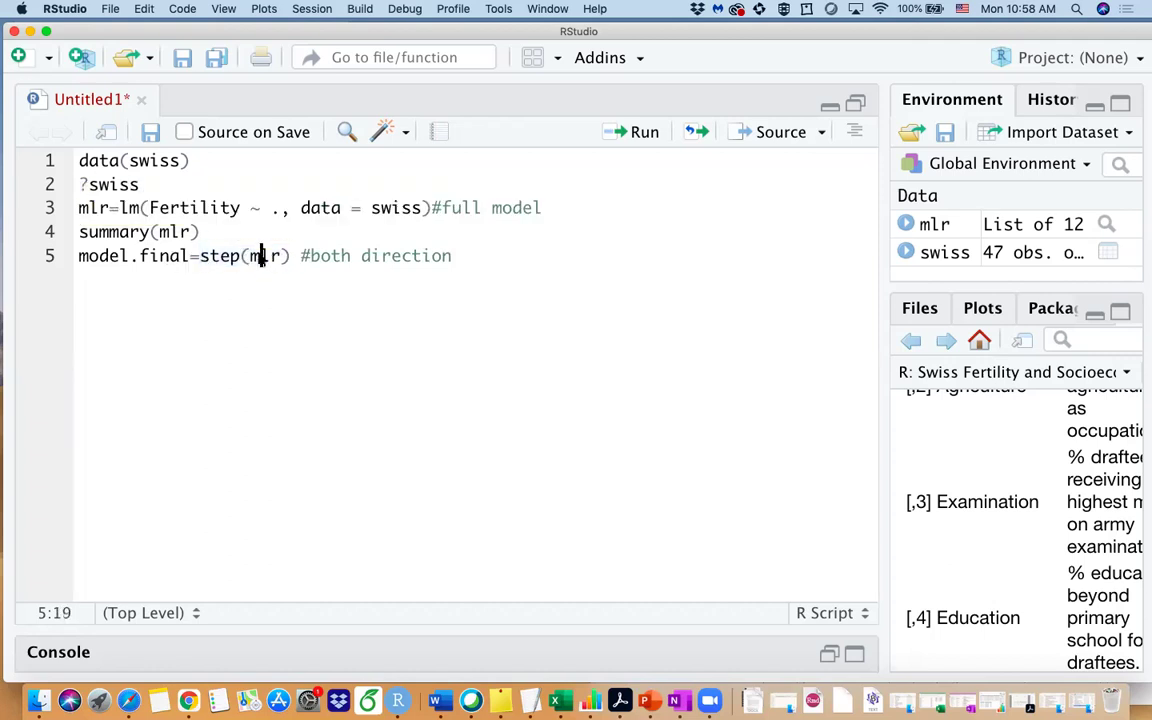
click(481, 258)
Step: Run model.final=step(mlr) and highlight the starting AIC=190.69 in the output
click(640, 132)
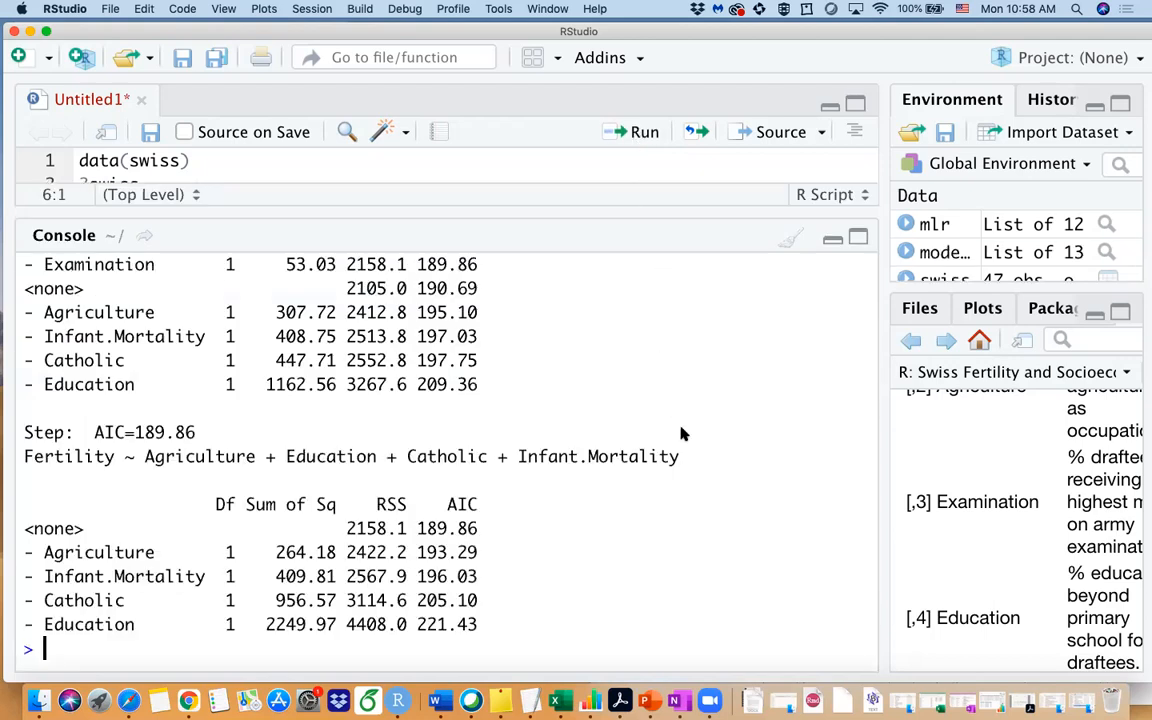
scroll(683, 434, up, 5)
click(832, 238)
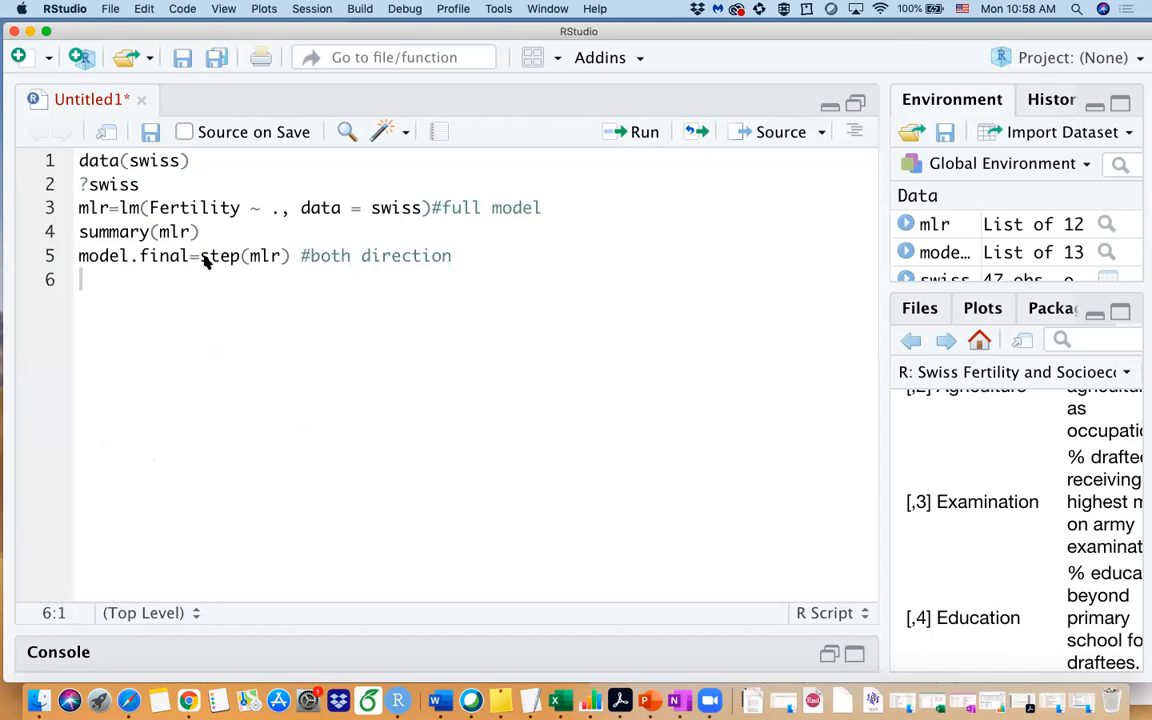
click(205, 258)
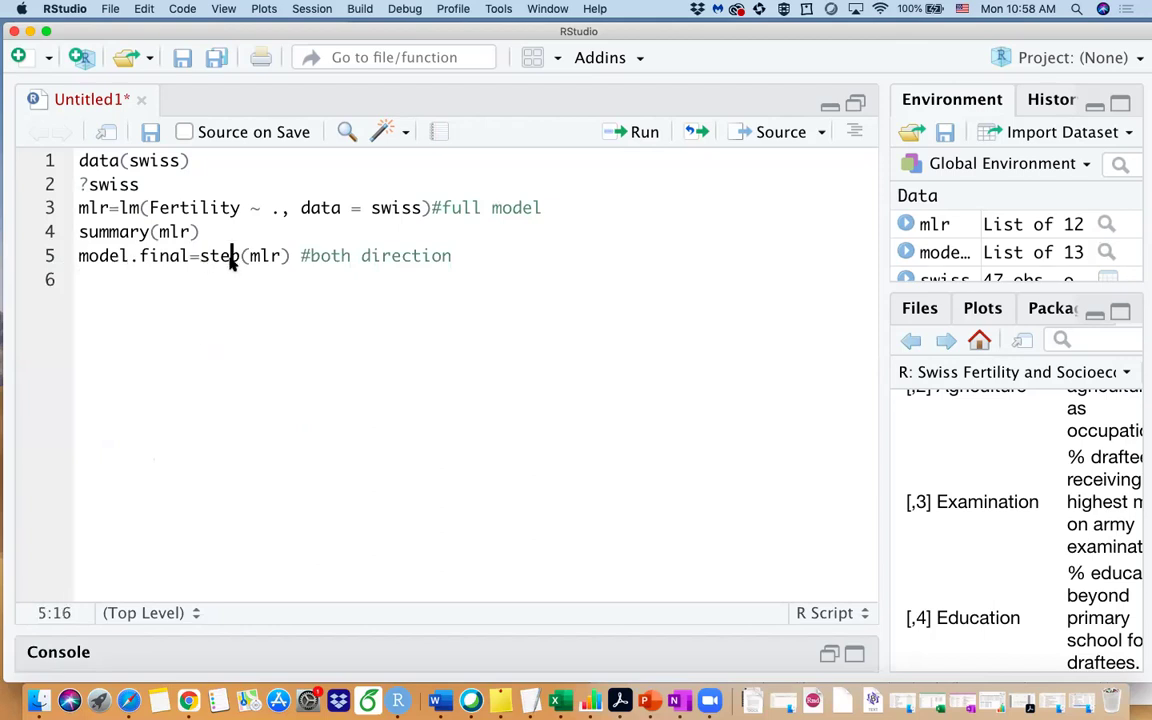
click(637, 133)
scroll(640, 337, up, 3)
scroll(560, 380, up, 3)
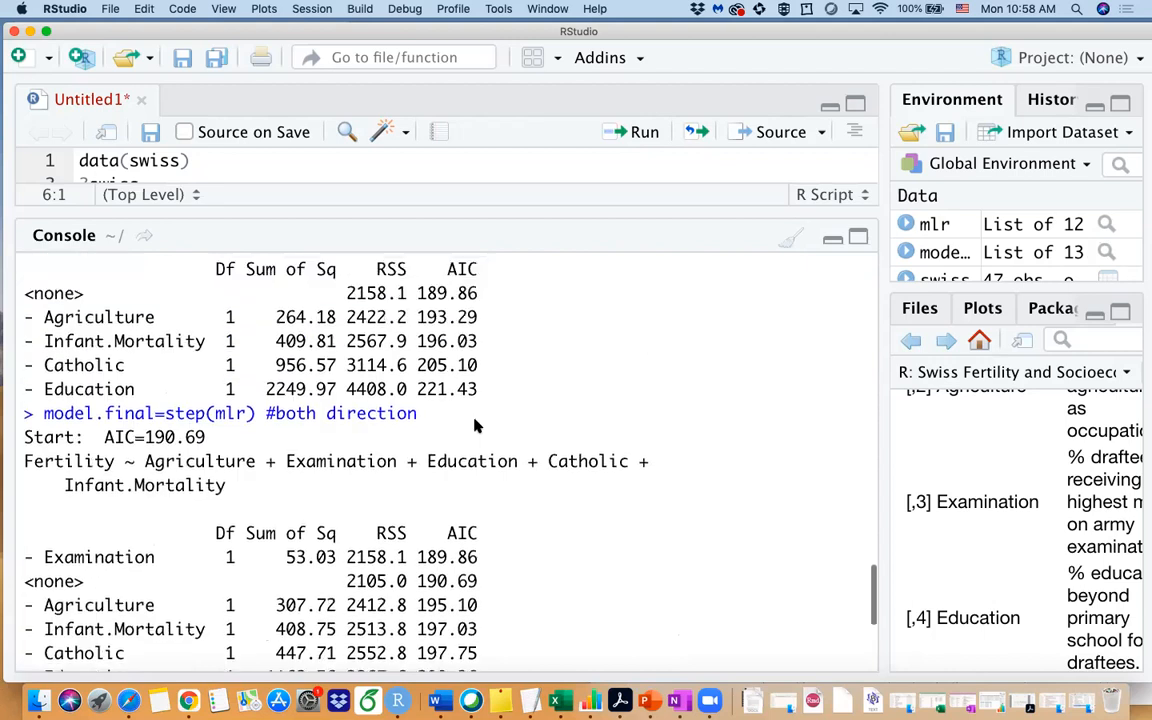
scroll(373, 489, down, 1)
scroll(370, 493, down, 4)
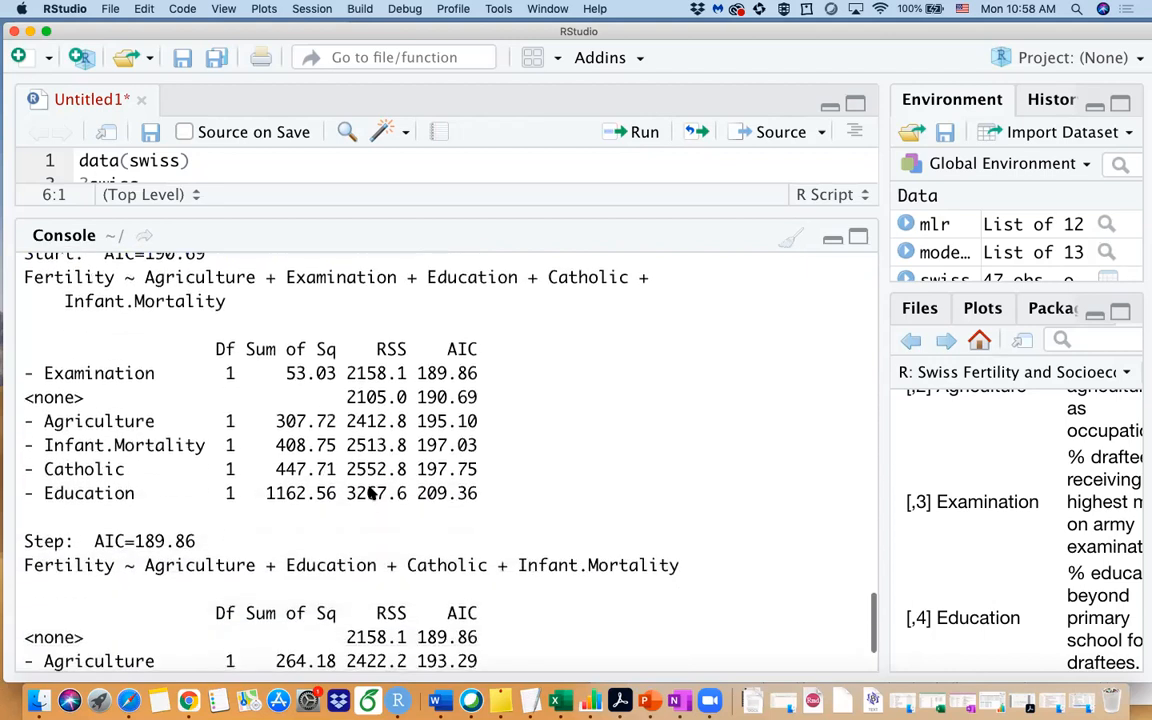
scroll(372, 493, down, 5)
scroll(113, 375, up, 6)
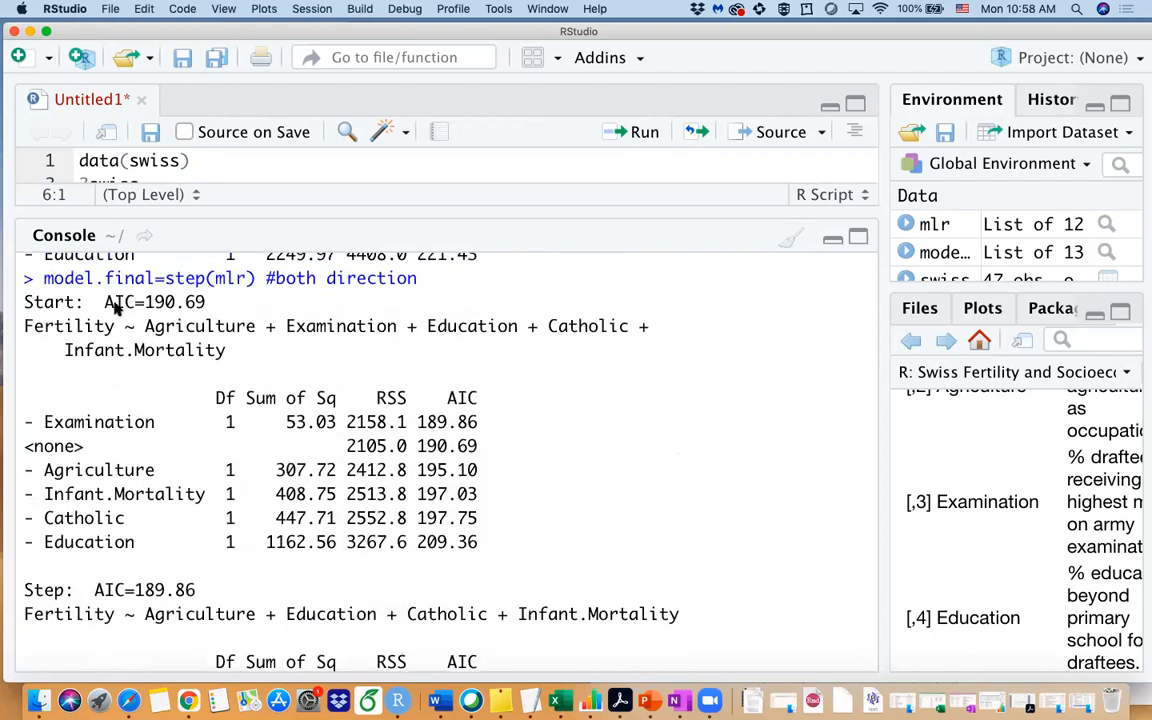
drag(104, 303, 208, 308)
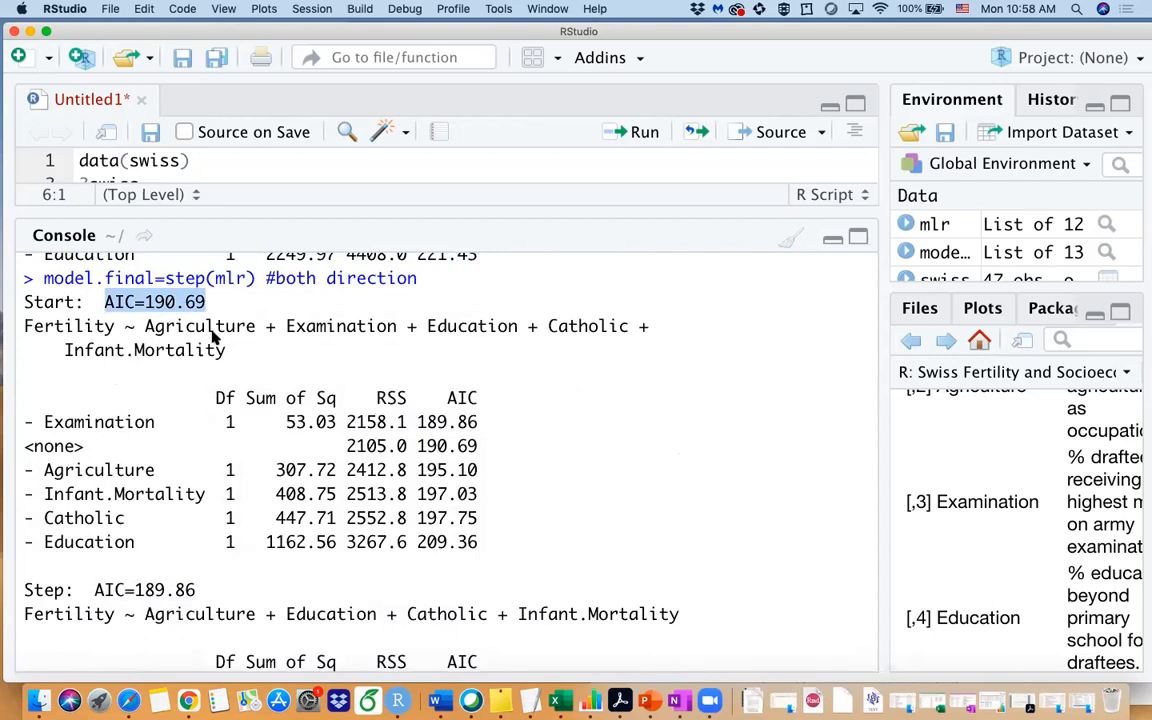
scroll(245, 505, down, 2)
scroll(245, 505, down, 3)
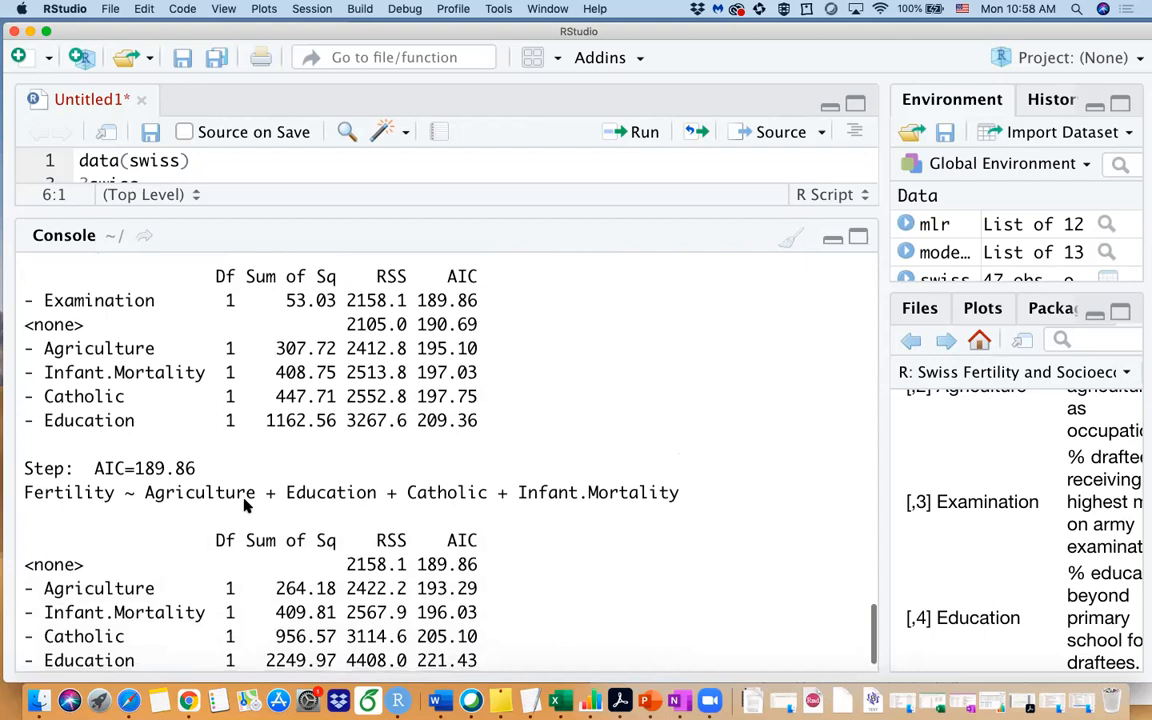
scroll(245, 505, down, 1)
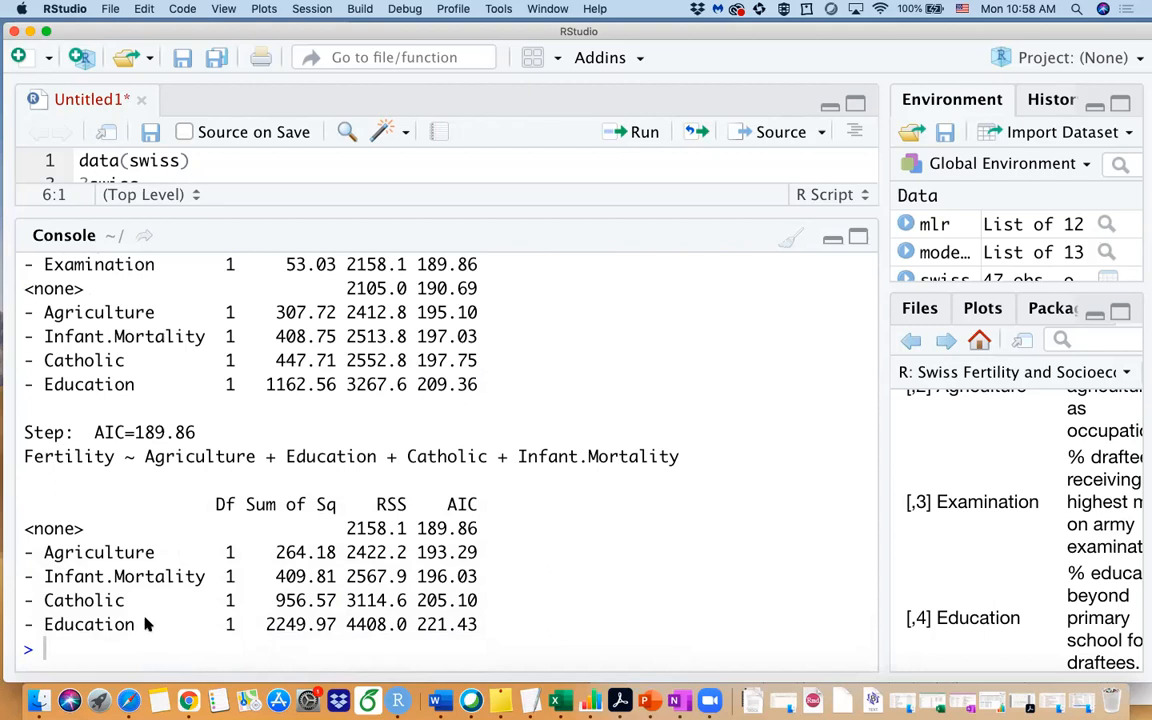
scroll(192, 517, up, 3)
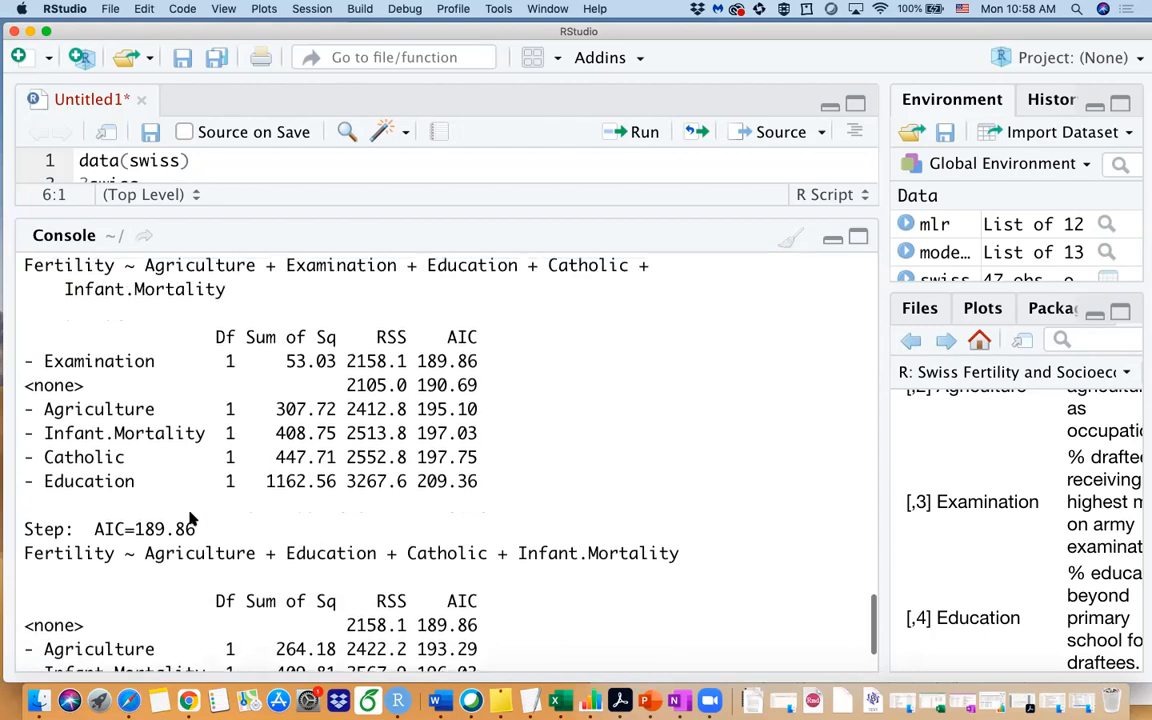
scroll(192, 517, down, 3)
scroll(130, 360, up, 1)
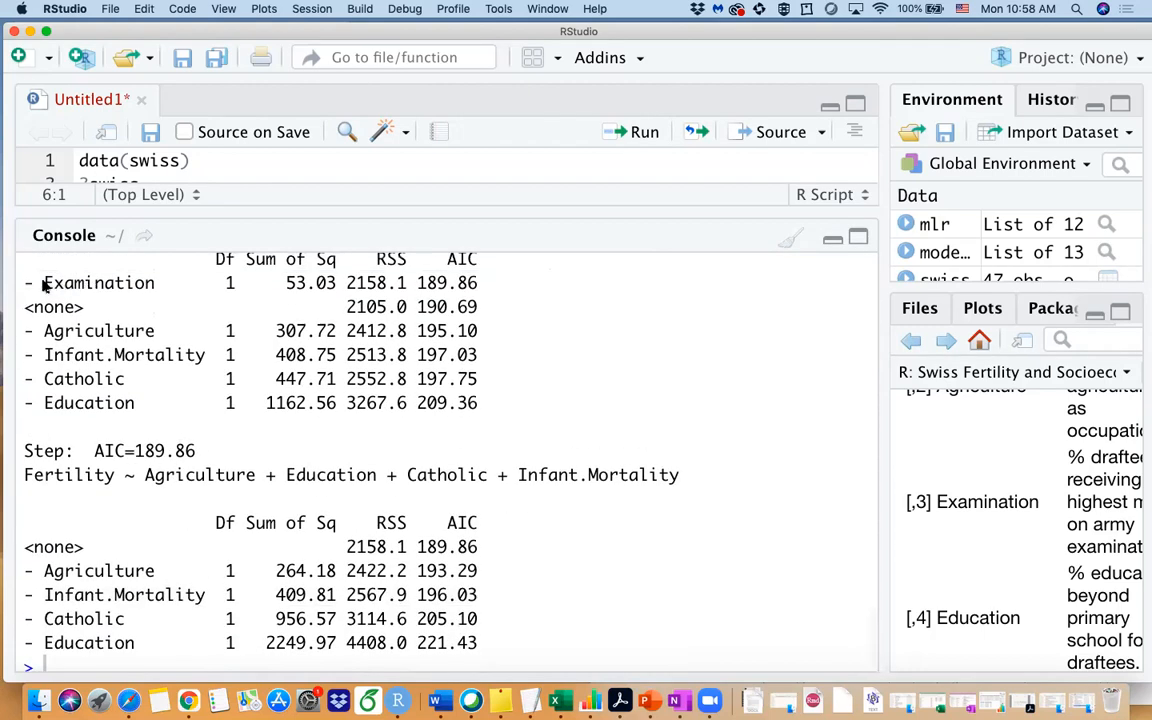
drag(44, 283, 469, 293)
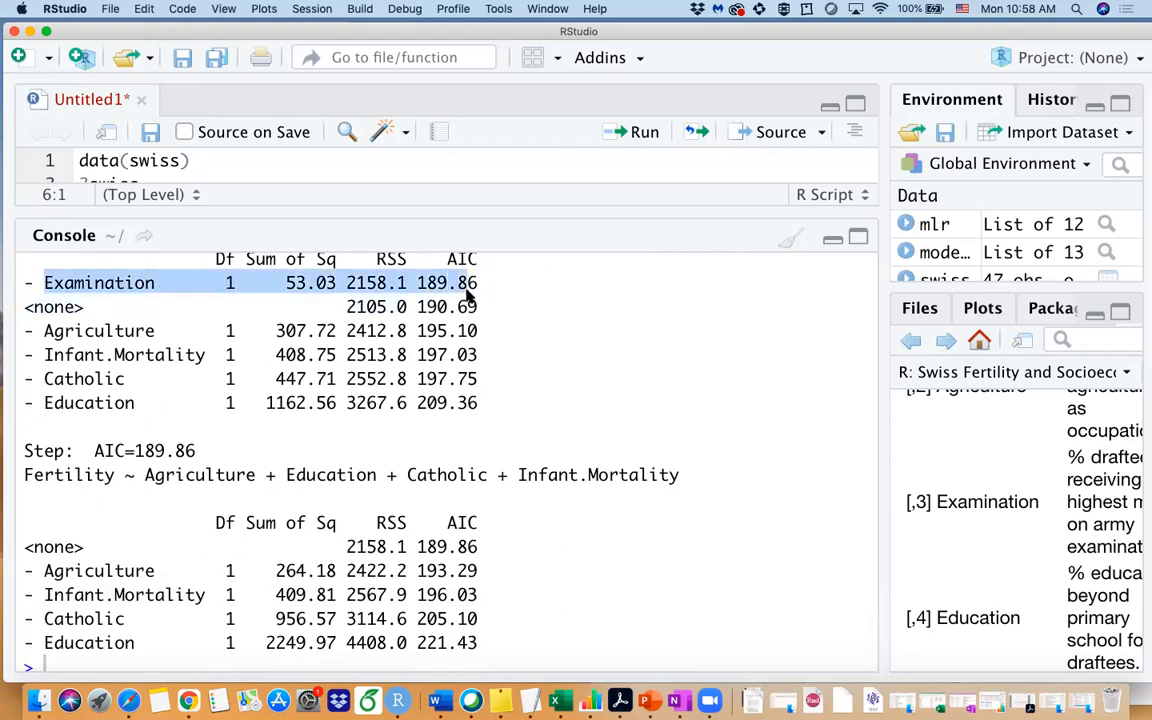
click(257, 442)
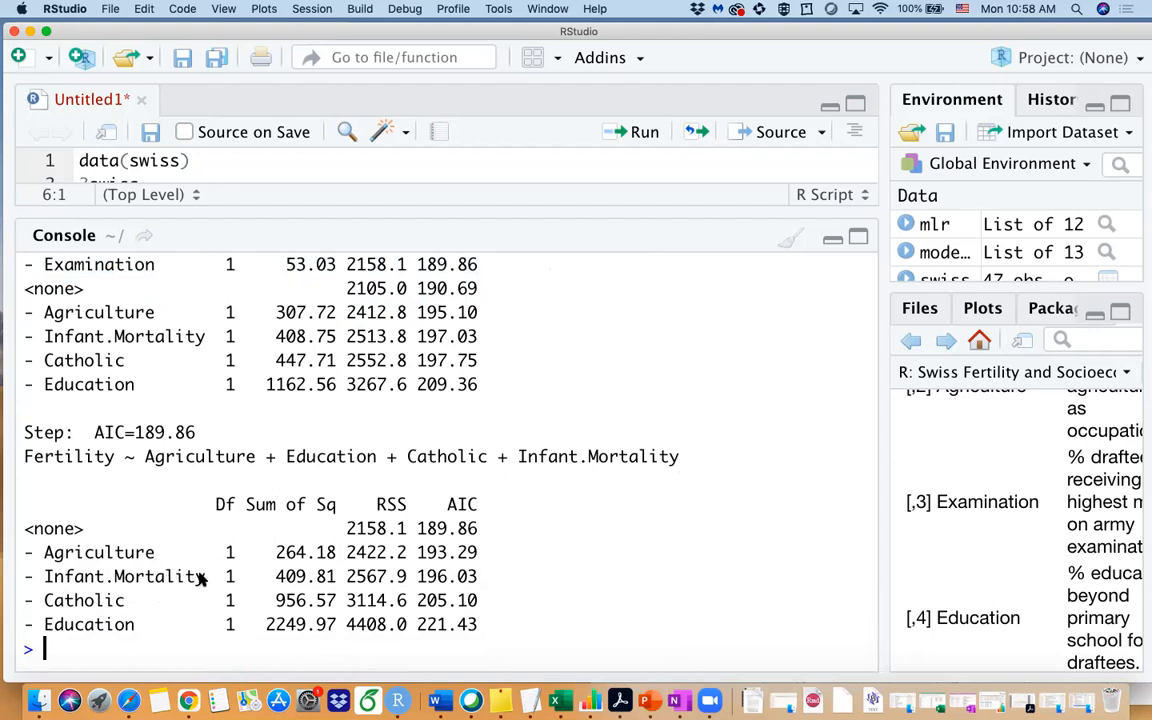
scroll(290, 477, up, 3)
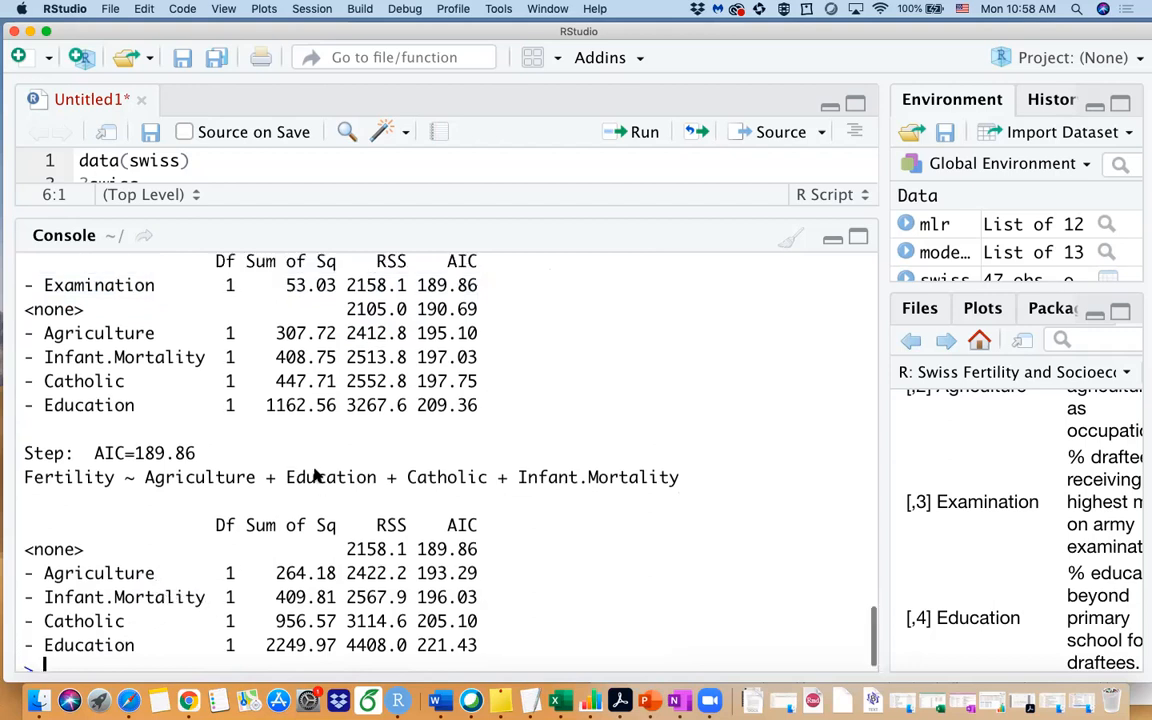
scroll(160, 545, up, 1)
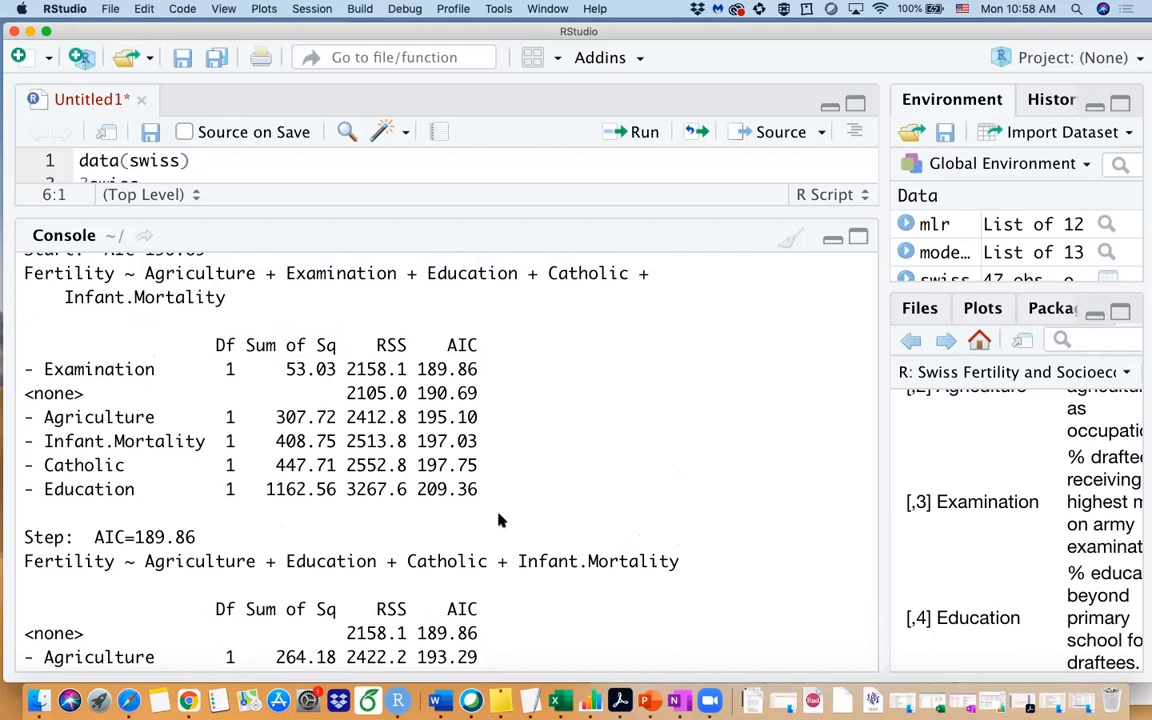
scroll(501, 520, down, 3)
drag(418, 295, 483, 303)
Step: Highlight the Examination and Agriculture rows (AIC 195.10) and the final Step line's AIC
click(118, 308)
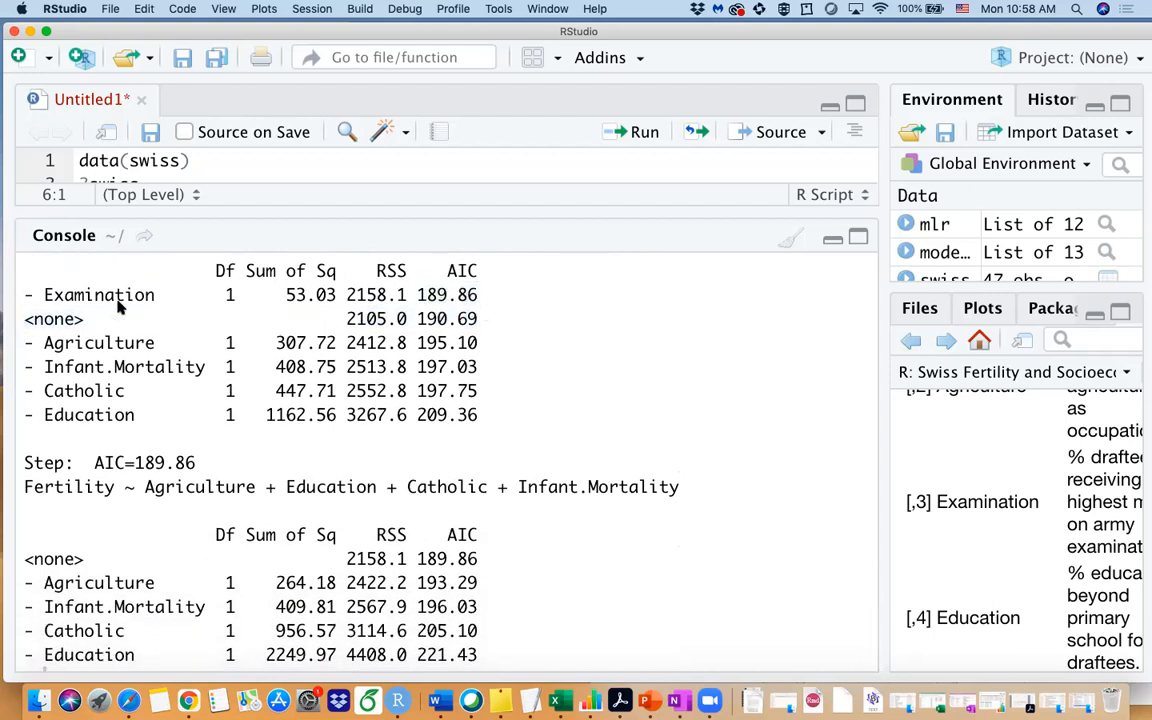
drag(44, 295, 155, 295)
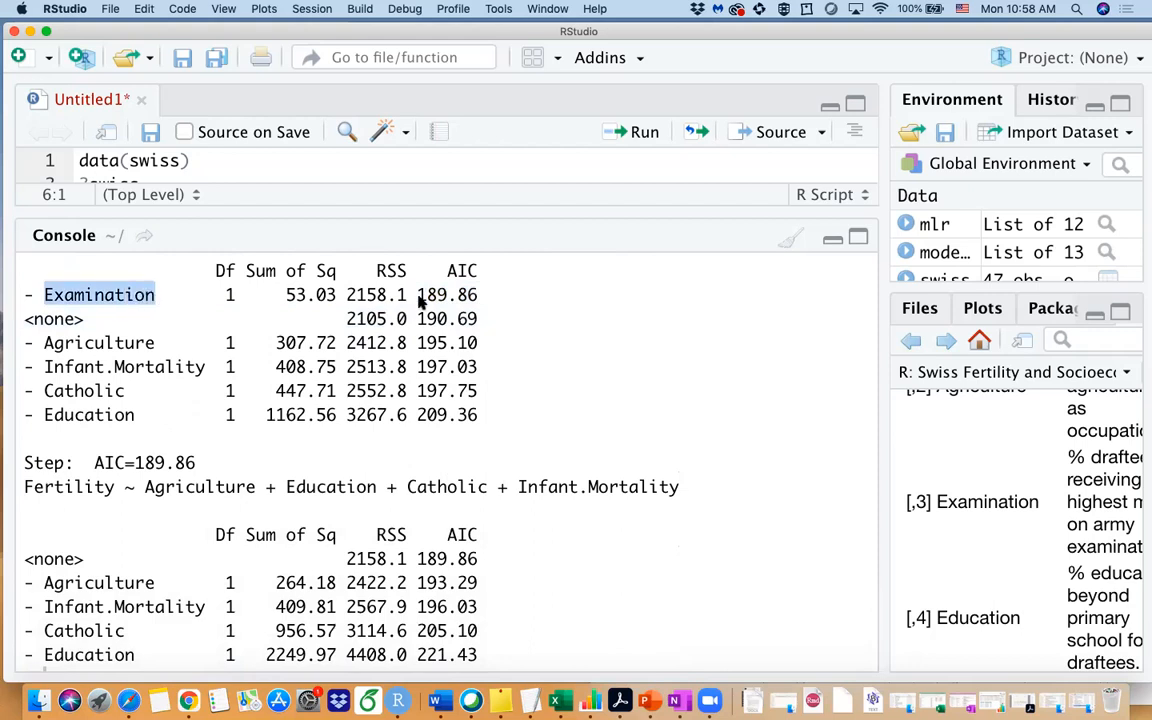
drag(418, 295, 478, 295)
scroll(440, 300, up, 3)
scroll(365, 314, up, 1)
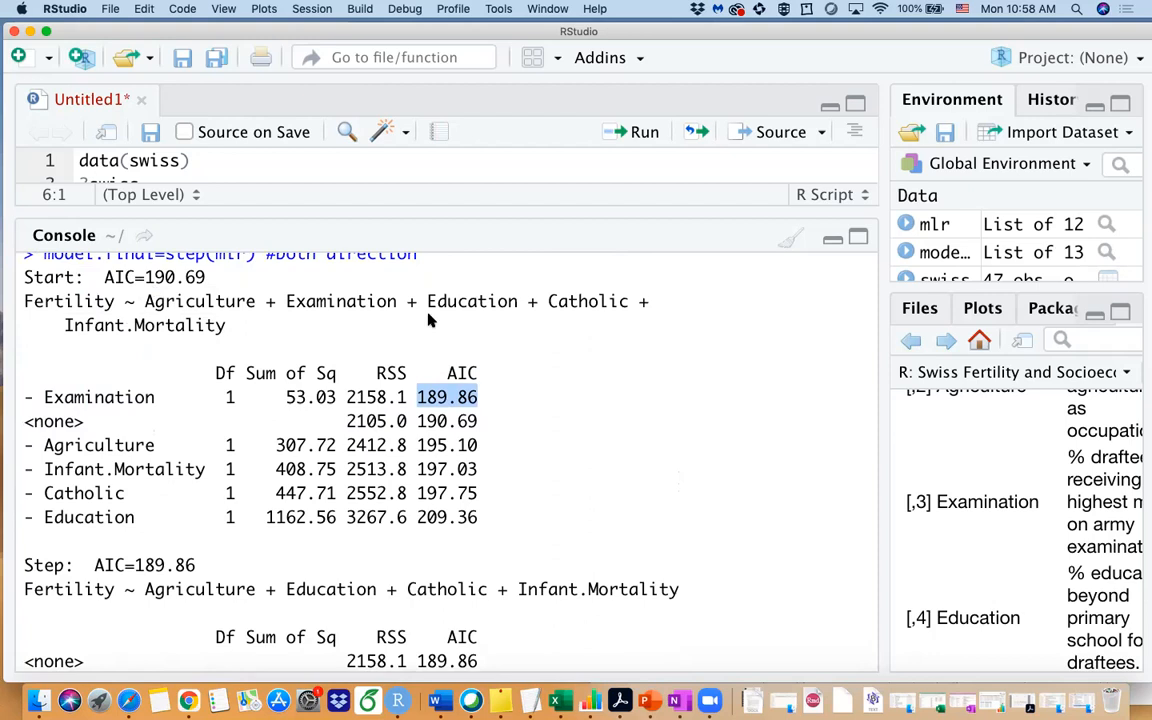
scroll(465, 414, down, 1)
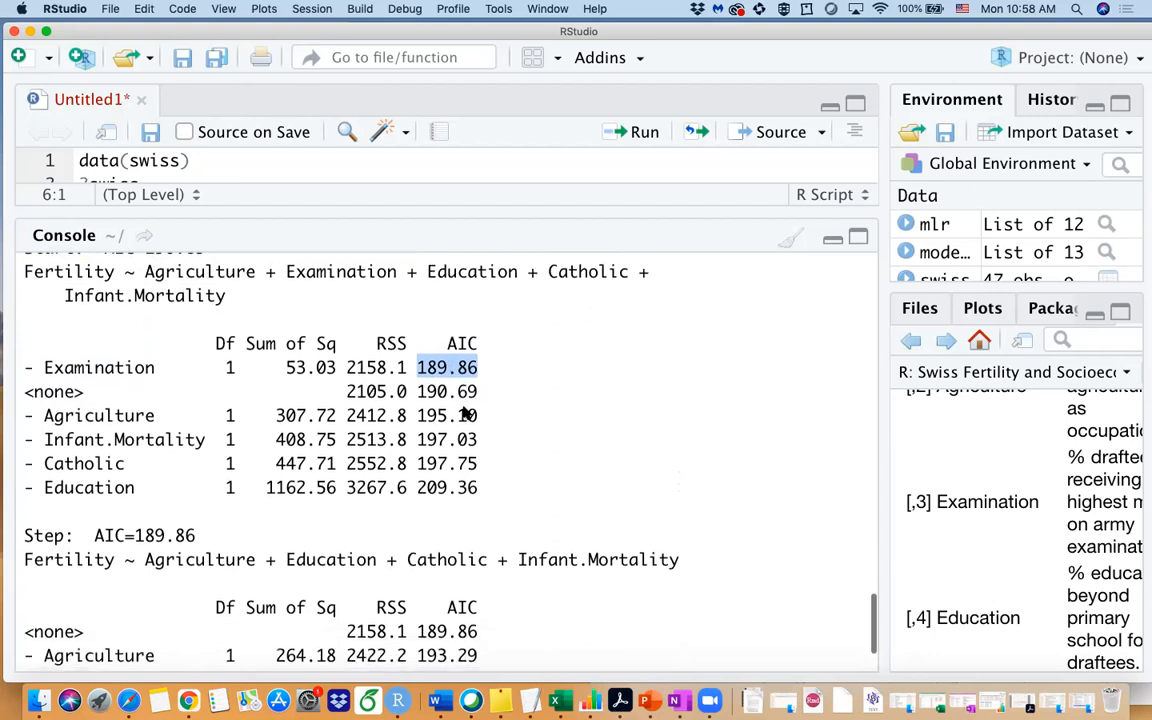
drag(44, 408, 154, 410)
double_click(430, 410)
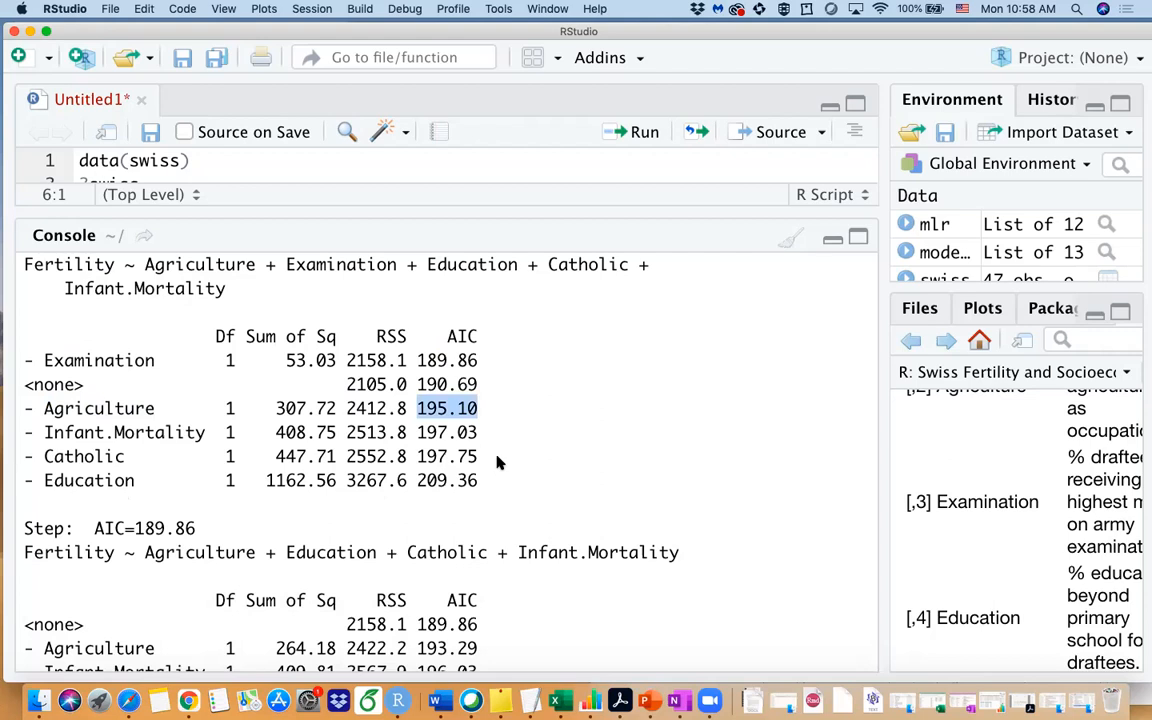
scroll(515, 489, down, 1)
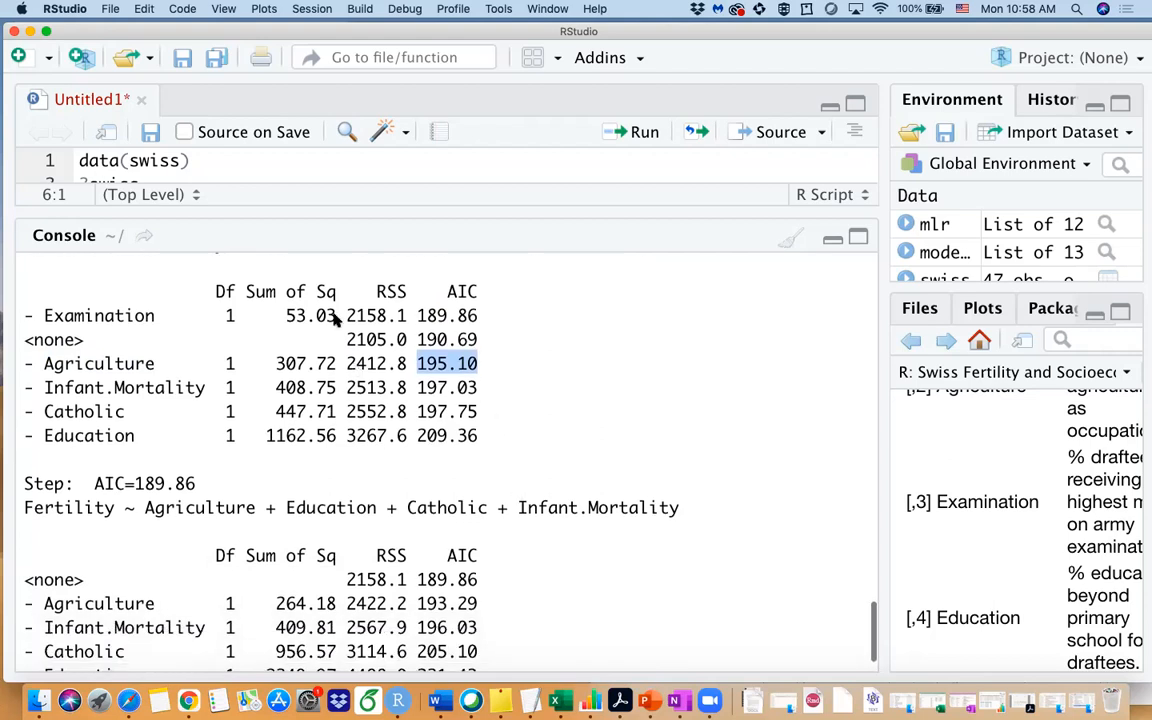
scroll(358, 425, down, 1)
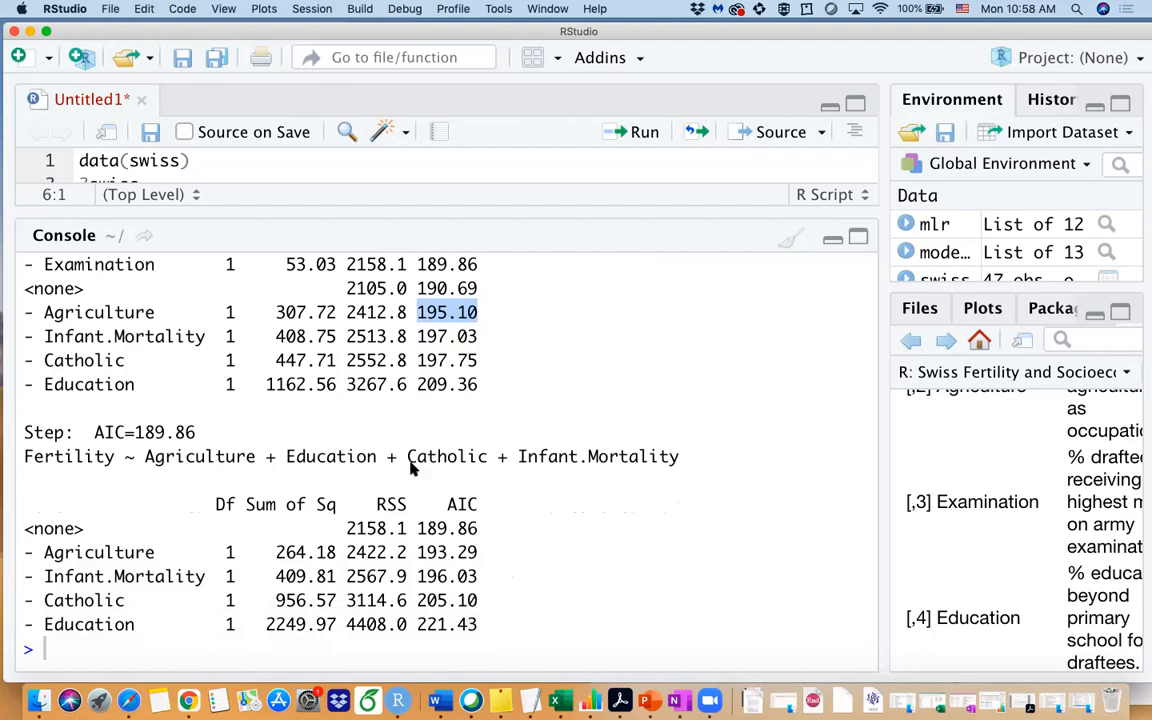
drag(143, 432, 205, 432)
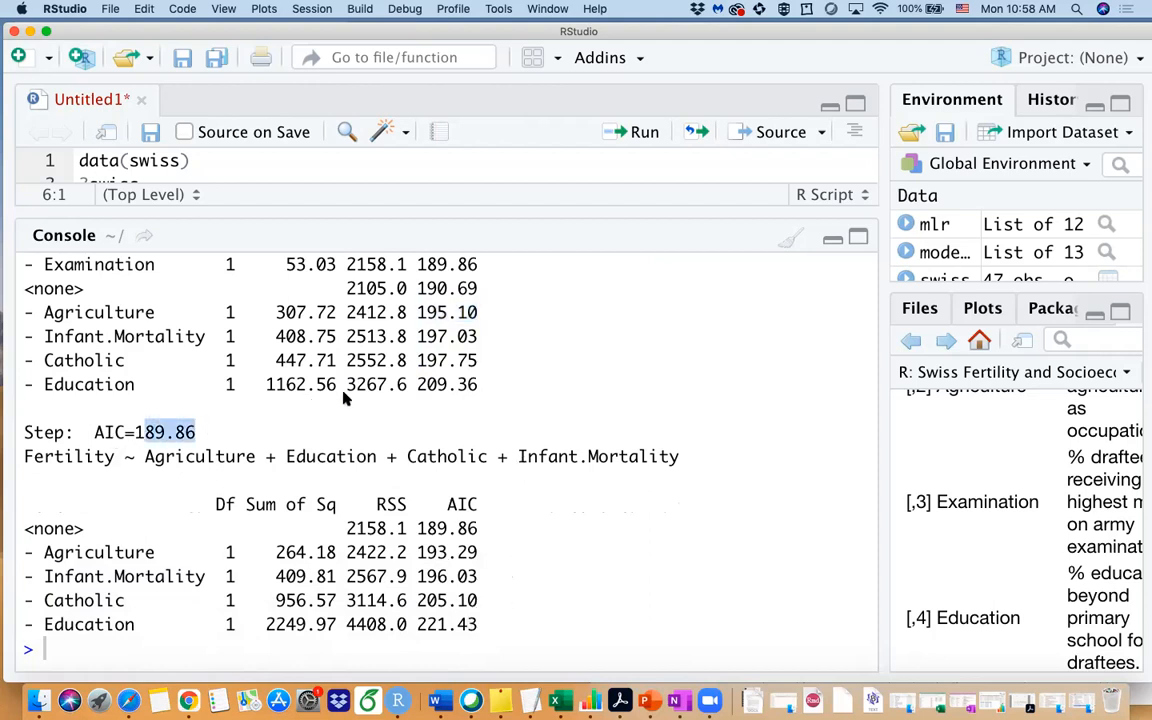
scroll(350, 390, up, 2)
drag(417, 305, 470, 308)
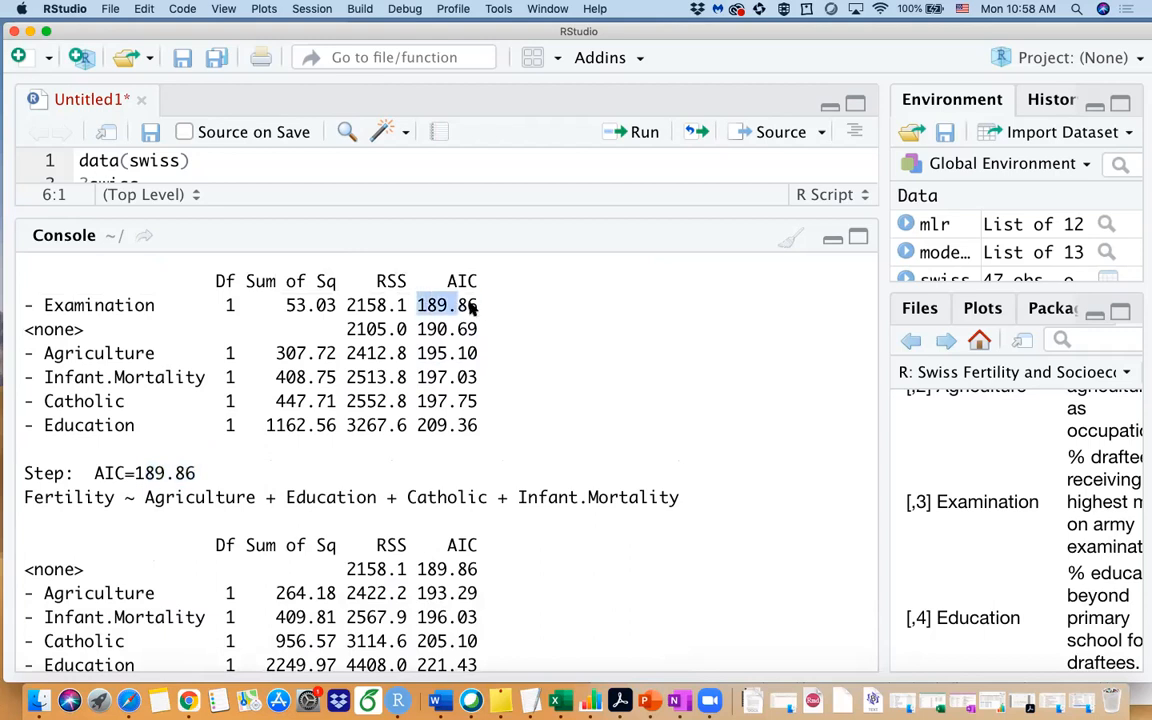
Step: Collapse the console and write summary(model.final) on line 6 using autocomplete
click(832, 239)
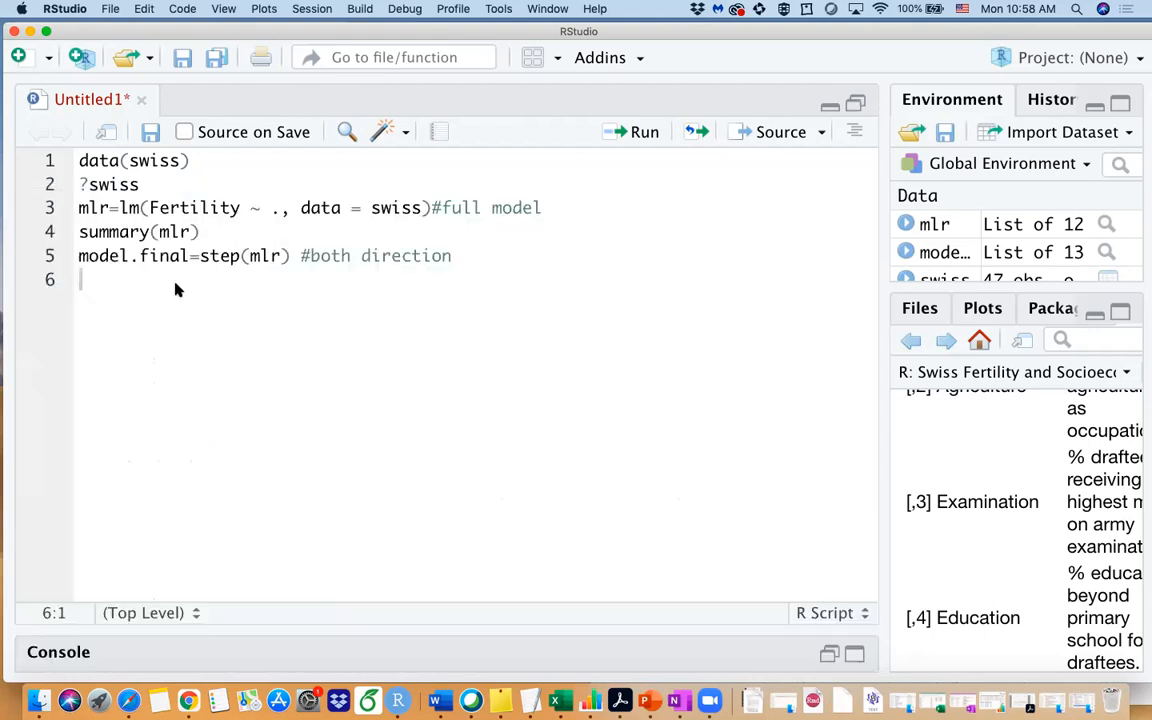
text(sm)
key(BackSpace)
text(u)
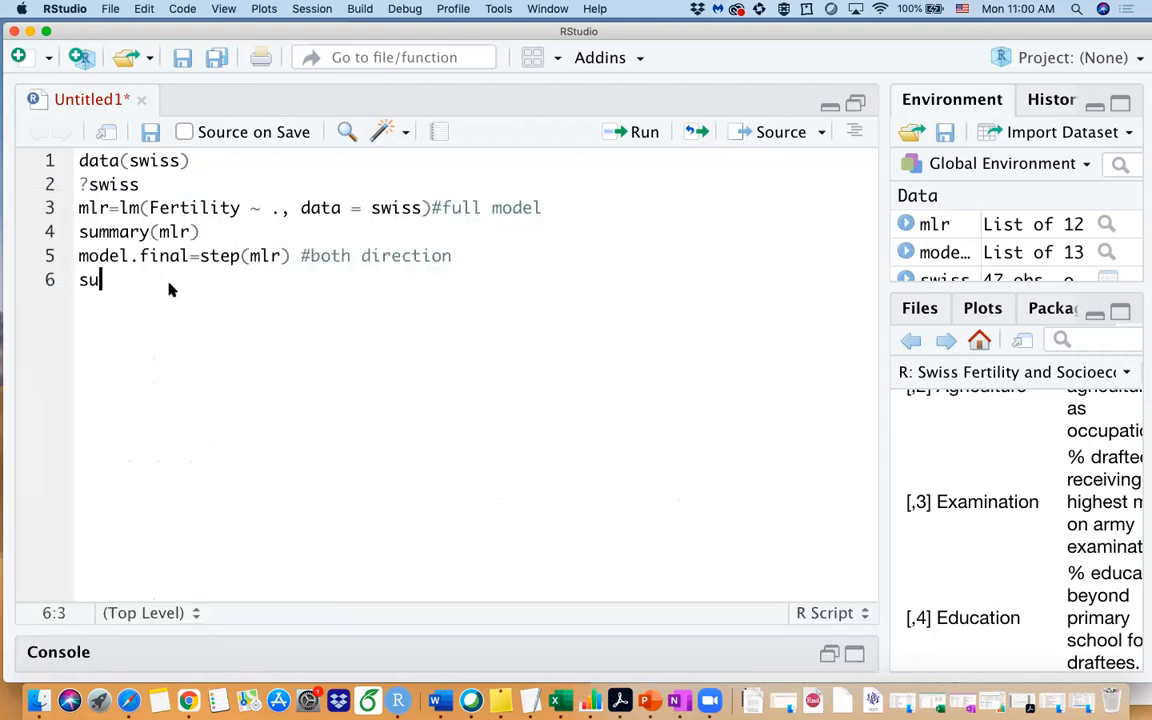
text(mmary(model)
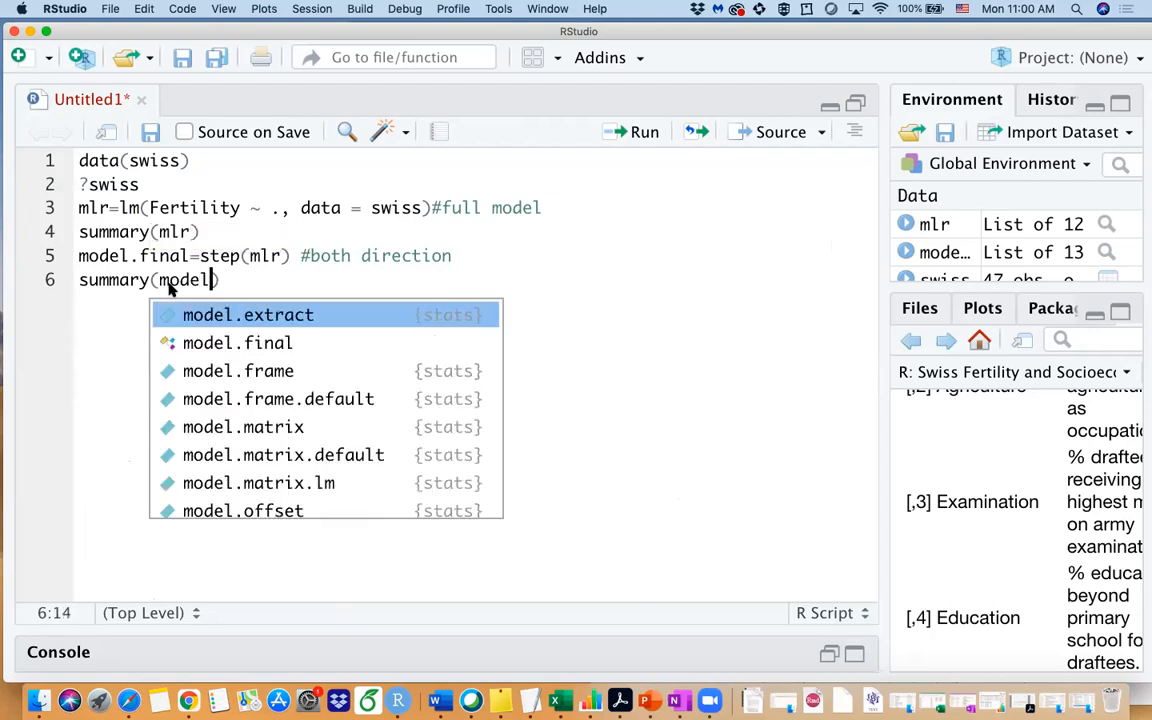
text(.f)
key(BackSpace)
text(fin)
key(Tab)
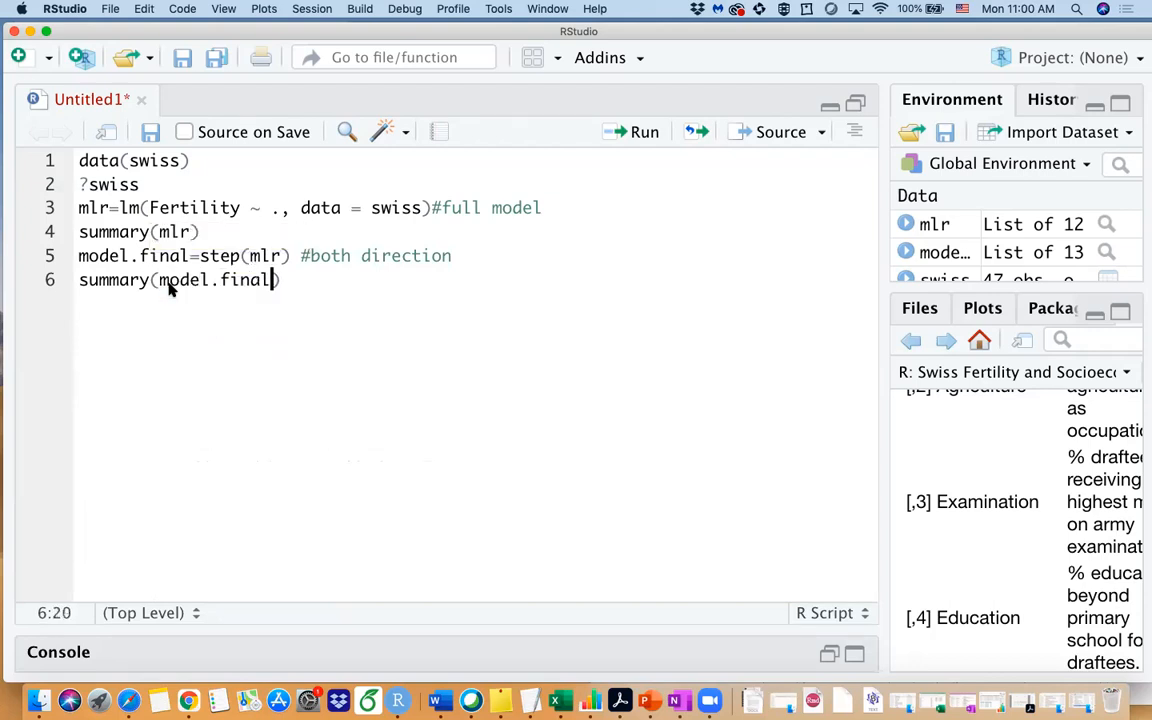
text())
Step: Run summary(model.final), highlight the four predictors' p-values and overall 1.717e-10, collapse the console
click(640, 133)
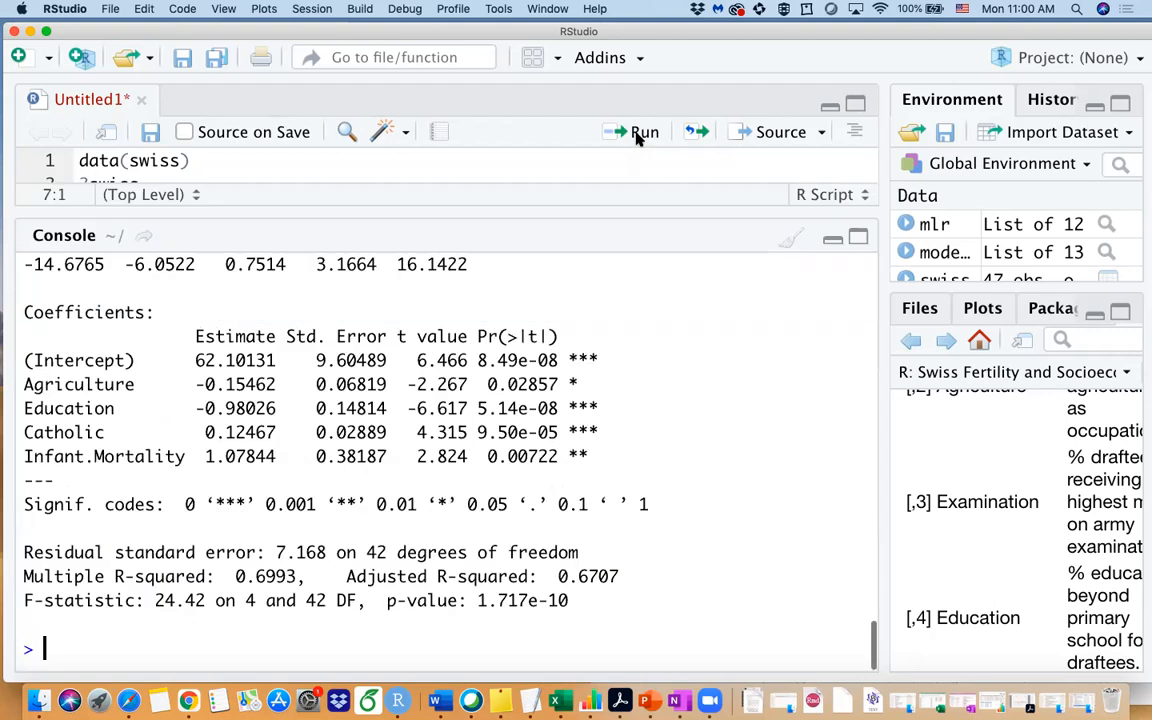
scroll(267, 490, up, 2)
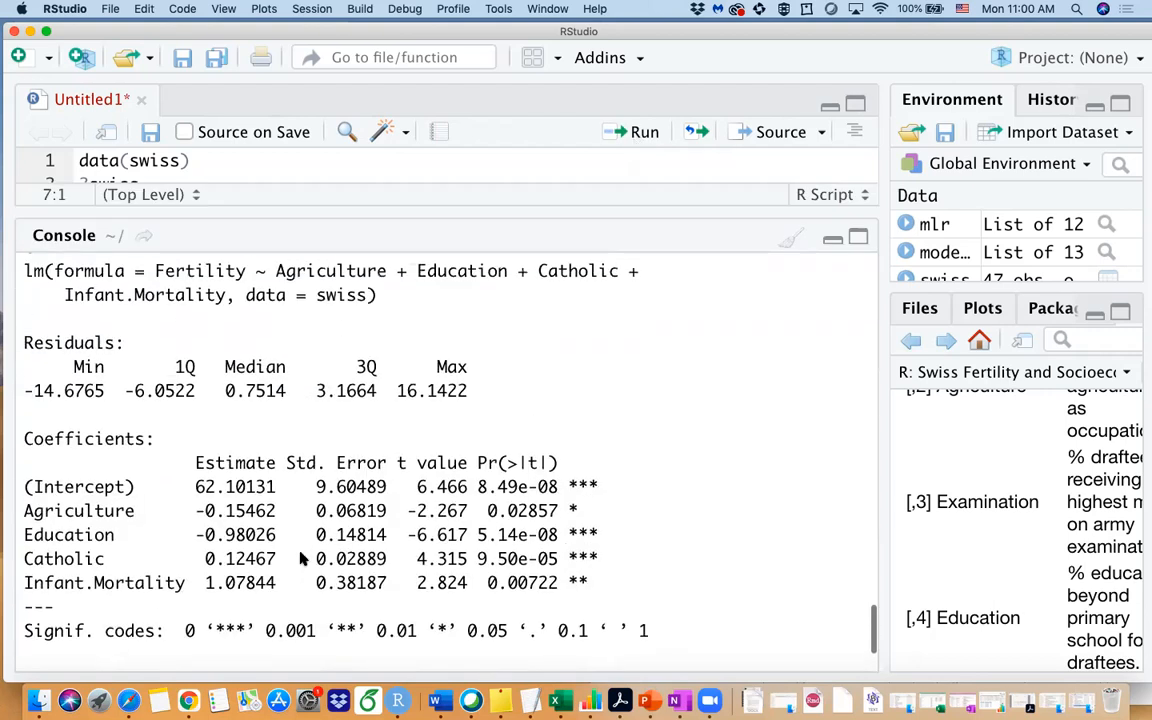
scroll(303, 553, down, 1)
scroll(257, 440, up, 2)
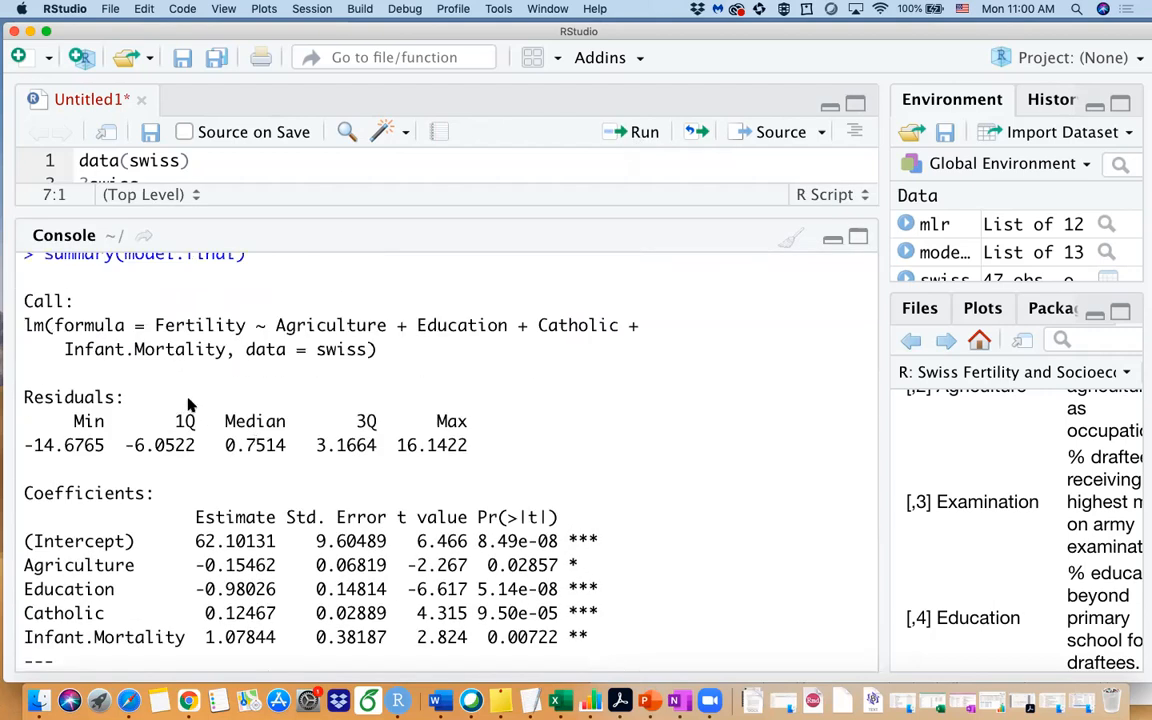
scroll(204, 408, down, 2)
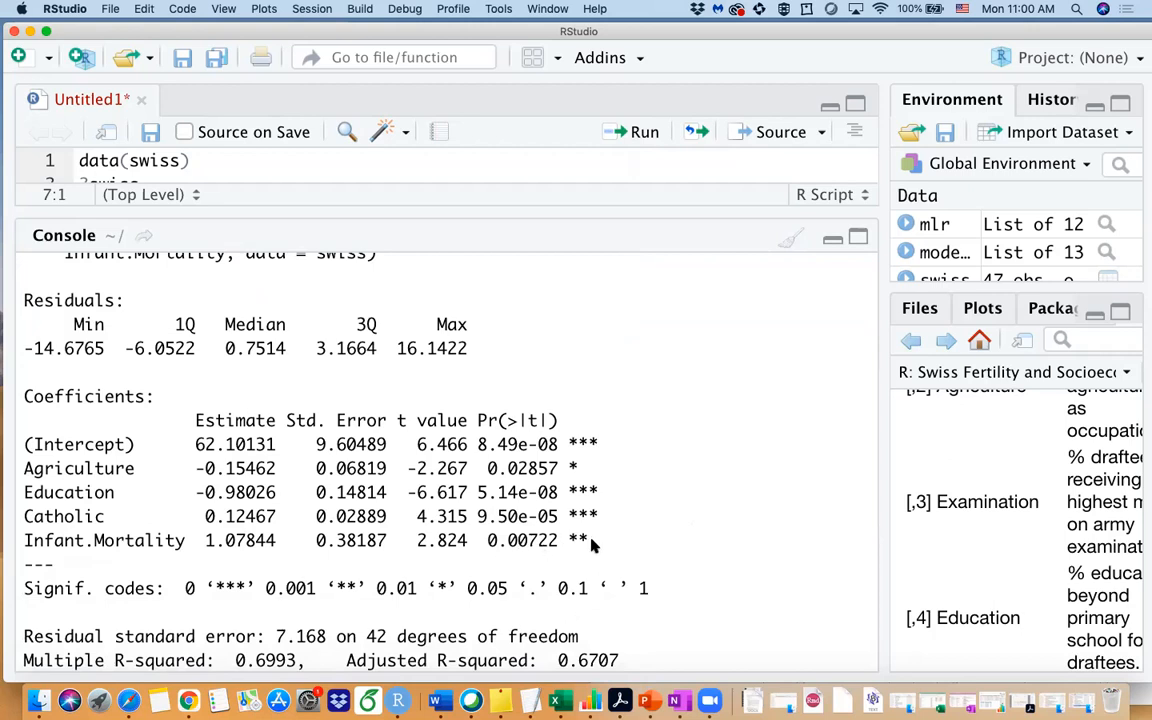
scroll(627, 548, down, 3)
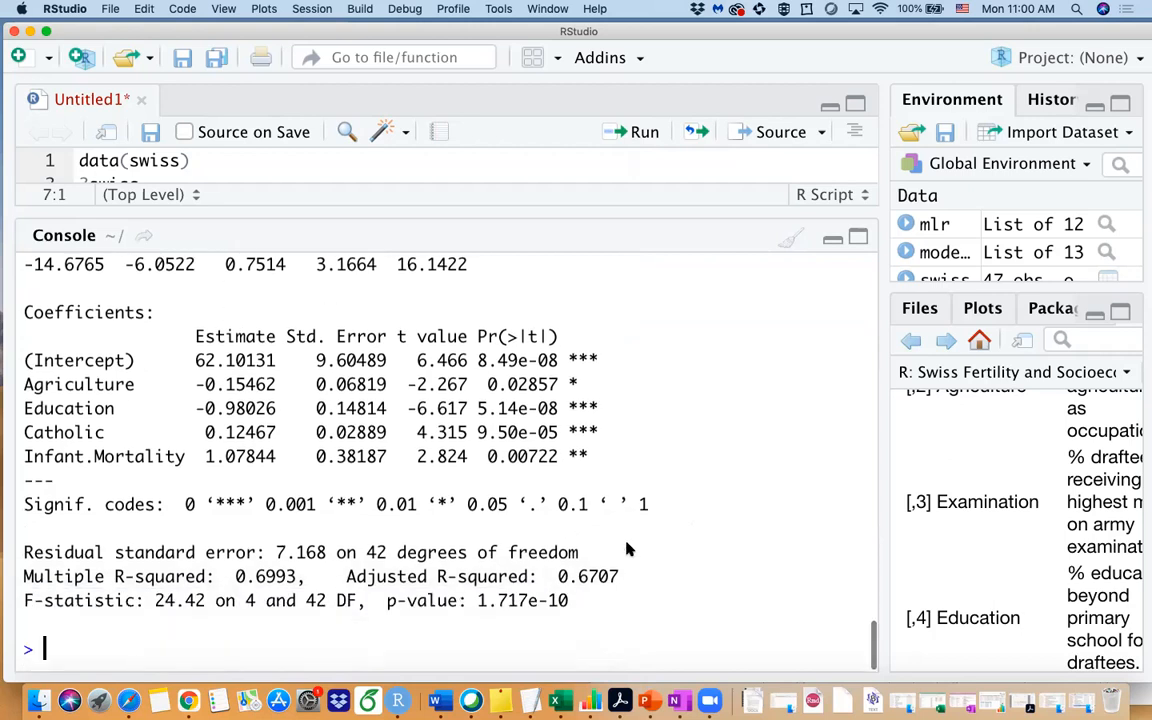
mouse_move(489, 386)
mouse_down()
mouse_move(501, 442)
mouse_move(597, 451)
mouse_up()
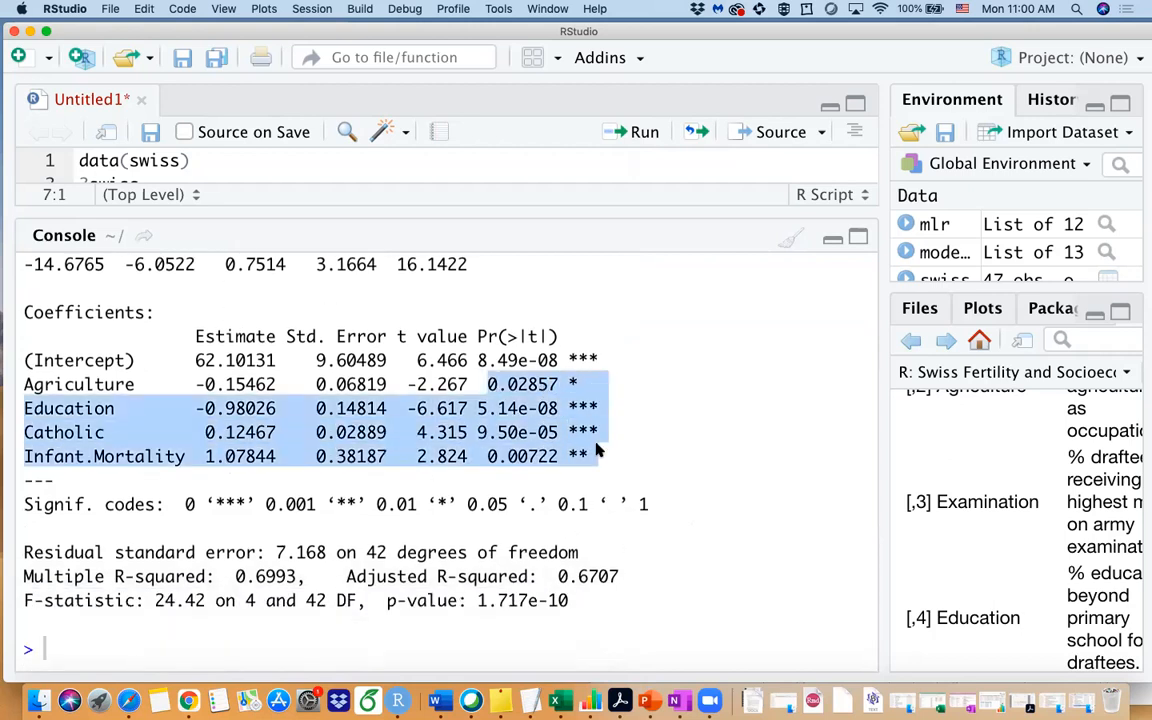
click(627, 484)
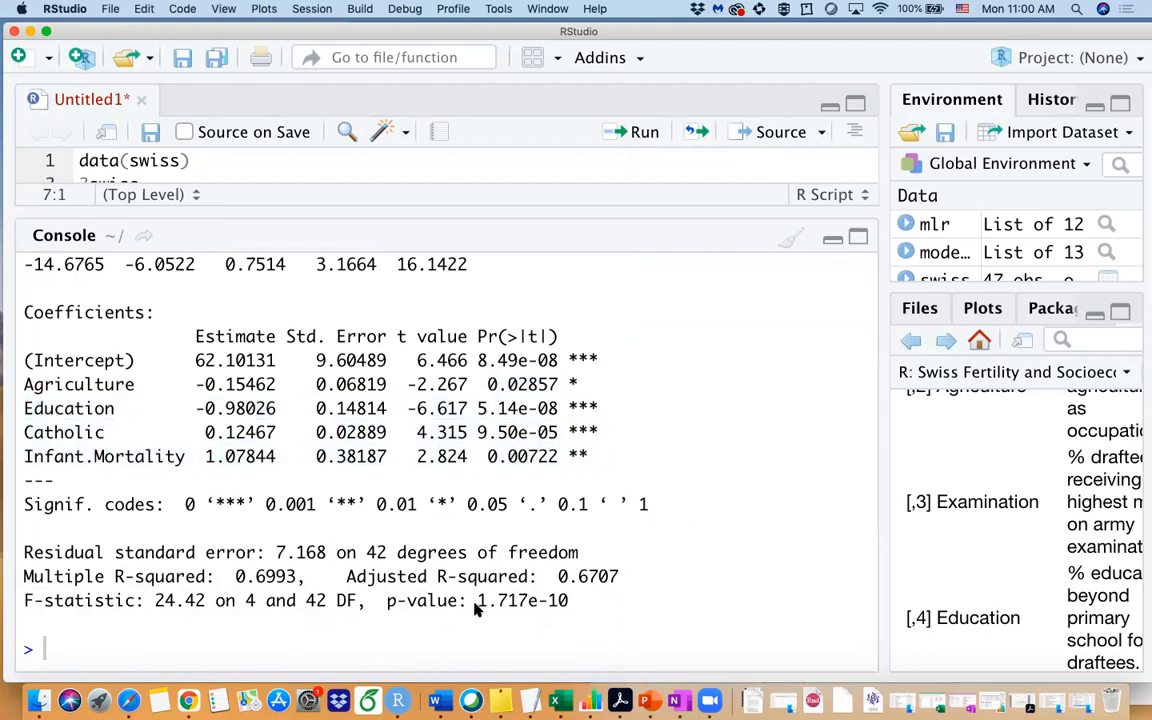
drag(477, 601, 572, 605)
click(590, 605)
scroll(760, 350, up, 3)
click(832, 239)
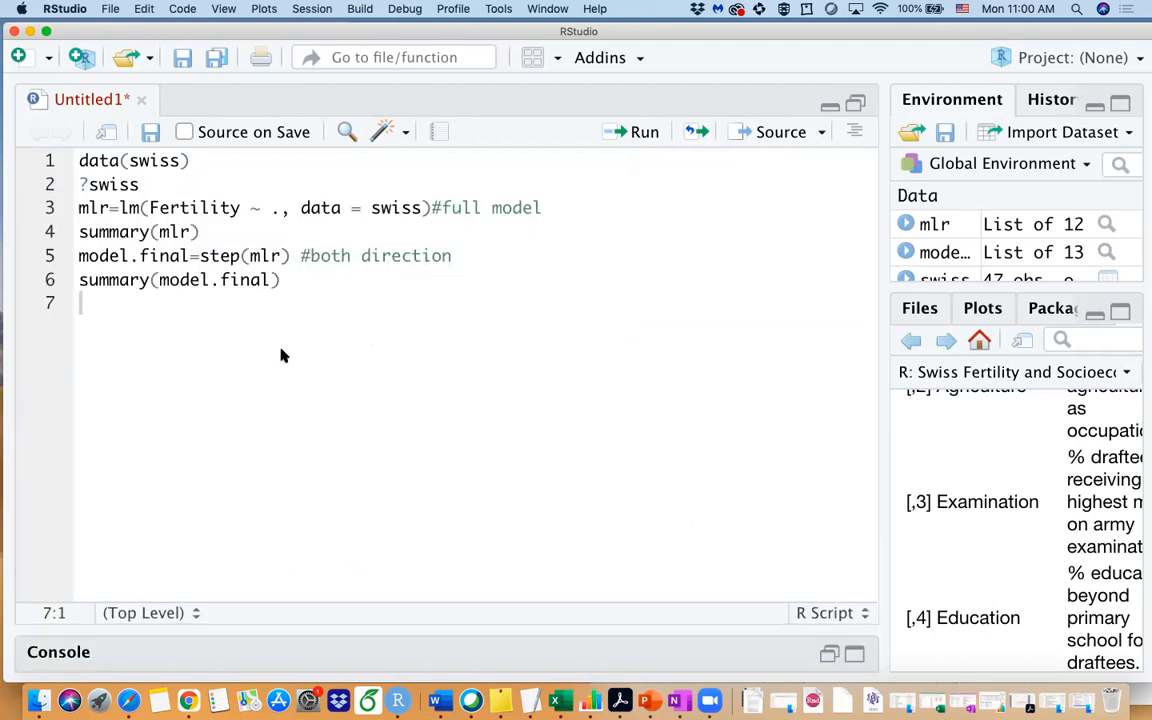
click(298, 290)
click(183, 334)
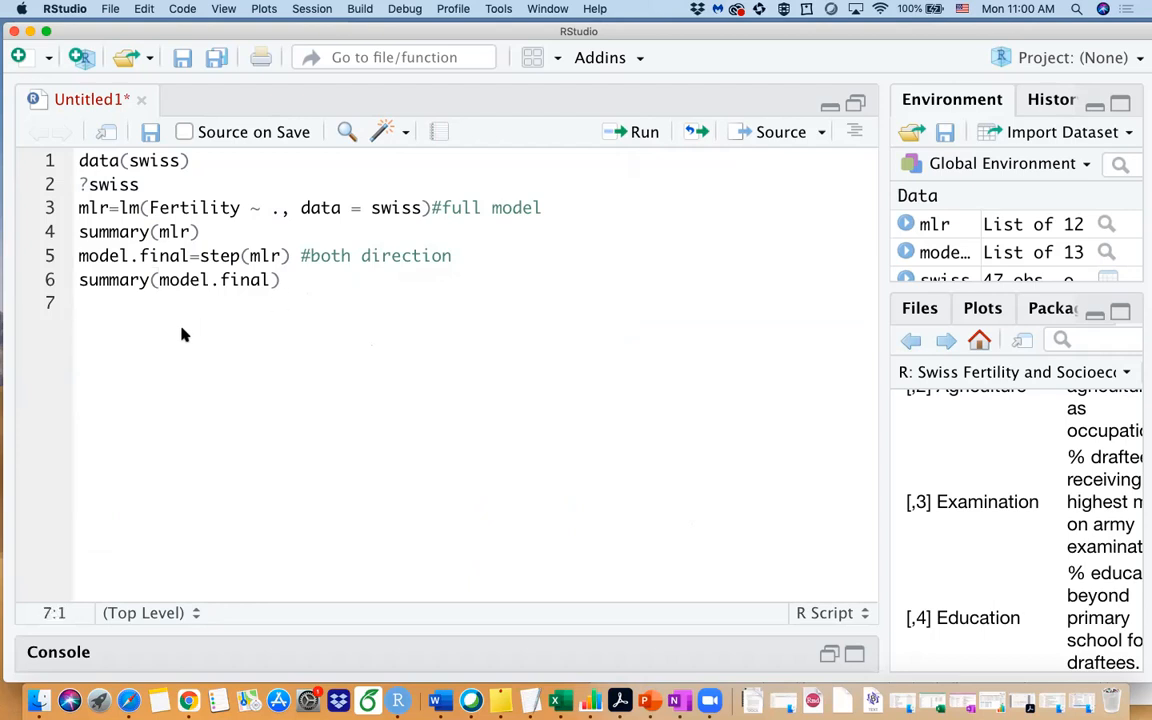